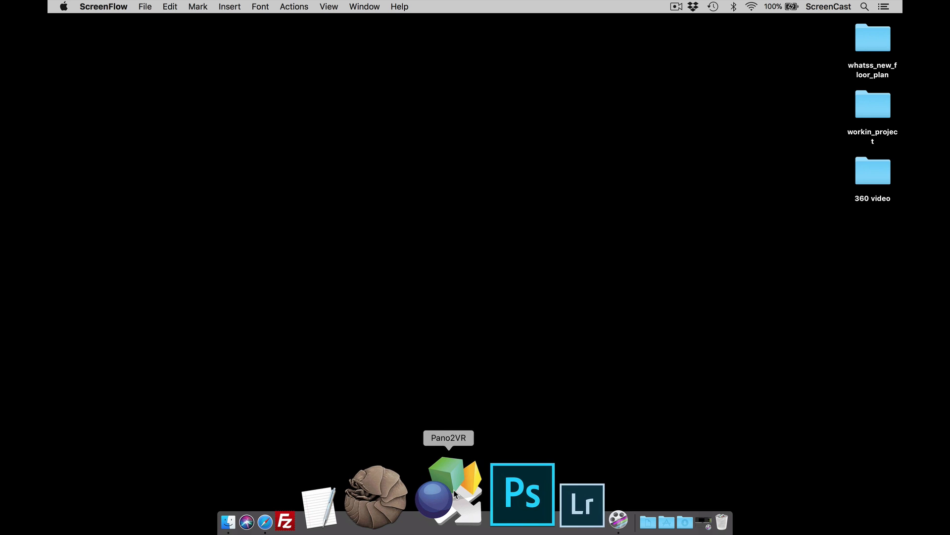
# Launch Pano2VR and open the recent project Waterford Place Floor Plan.p2vr
pyautogui.click(454, 492)
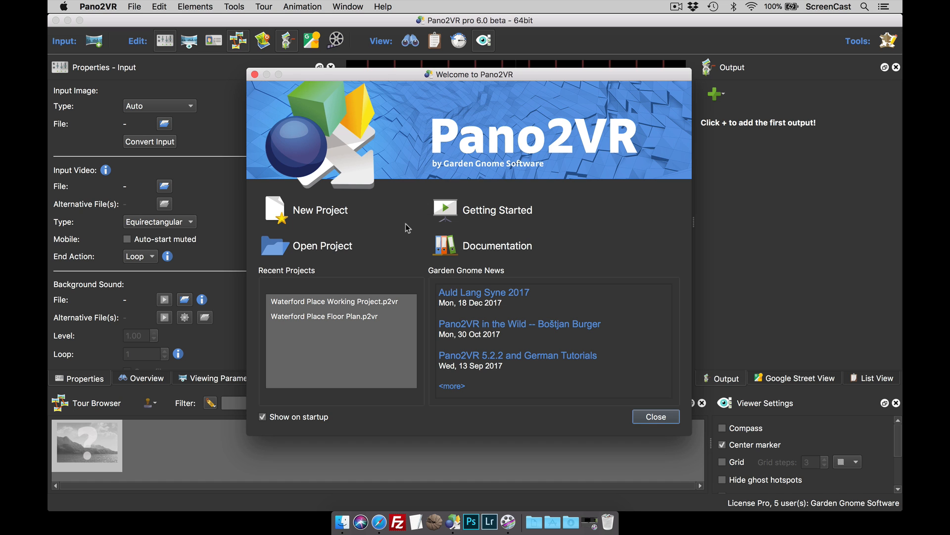
pyautogui.doubleClick(340, 316)
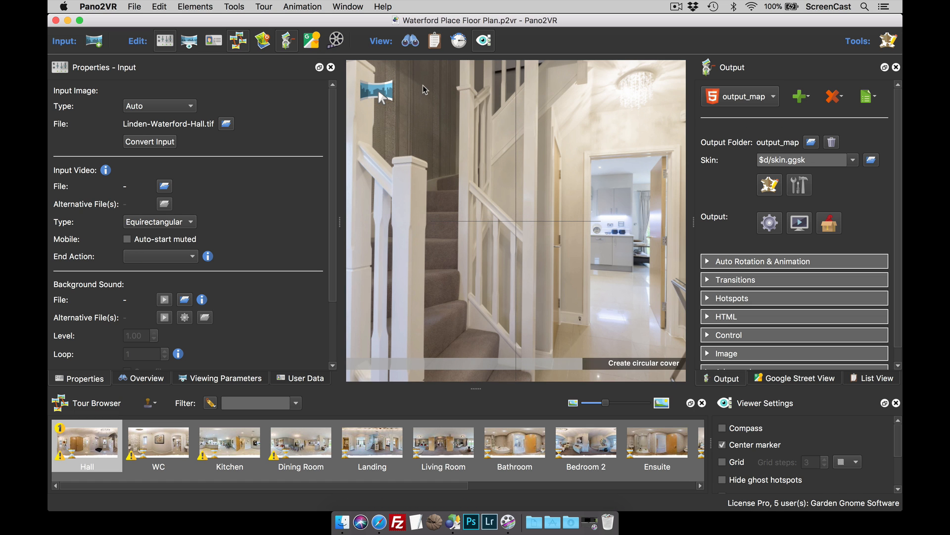
# Show the Tour Map, place it over the viewer and enlarge it to make the map easier to work on
pyautogui.click(264, 41)
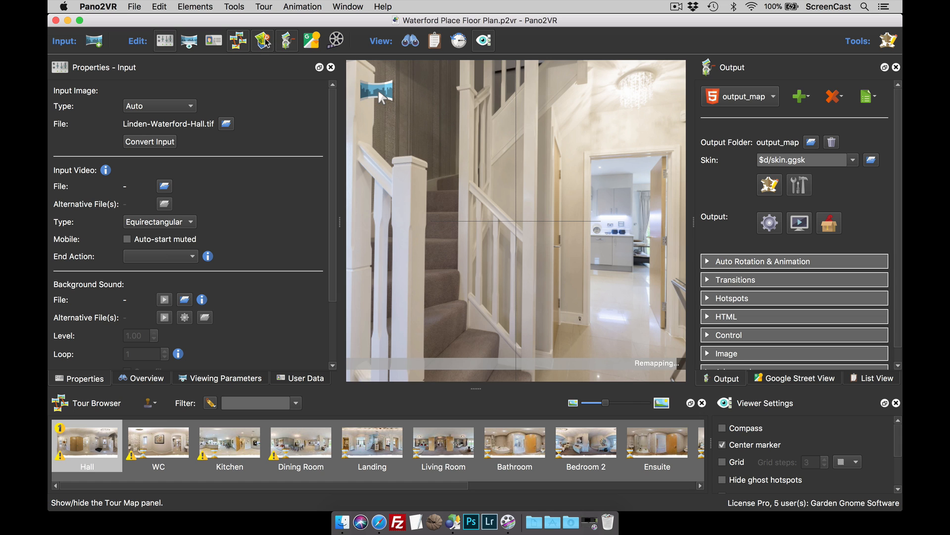
pyautogui.moveTo(511, 190); pyautogui.dragTo(430, 80)
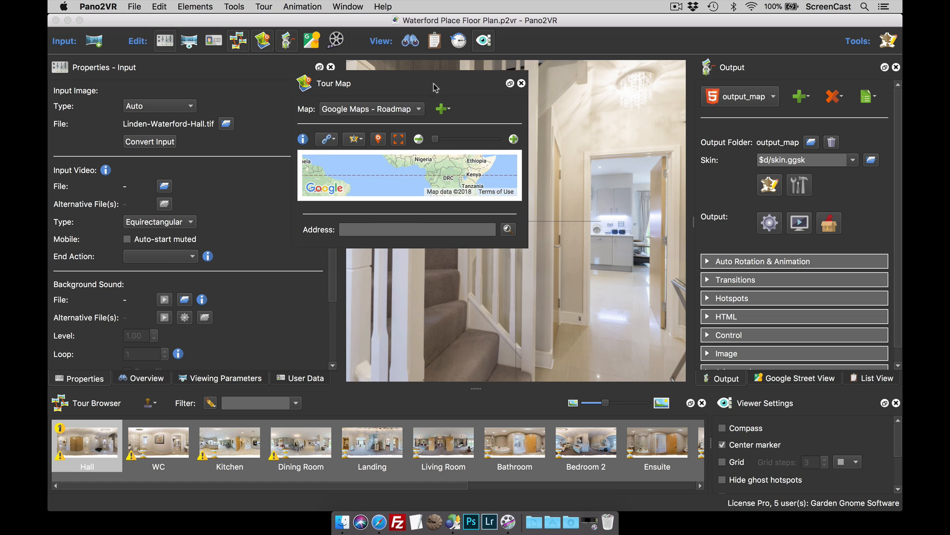
pyautogui.moveTo(602, 360); pyautogui.dragTo(648, 392)
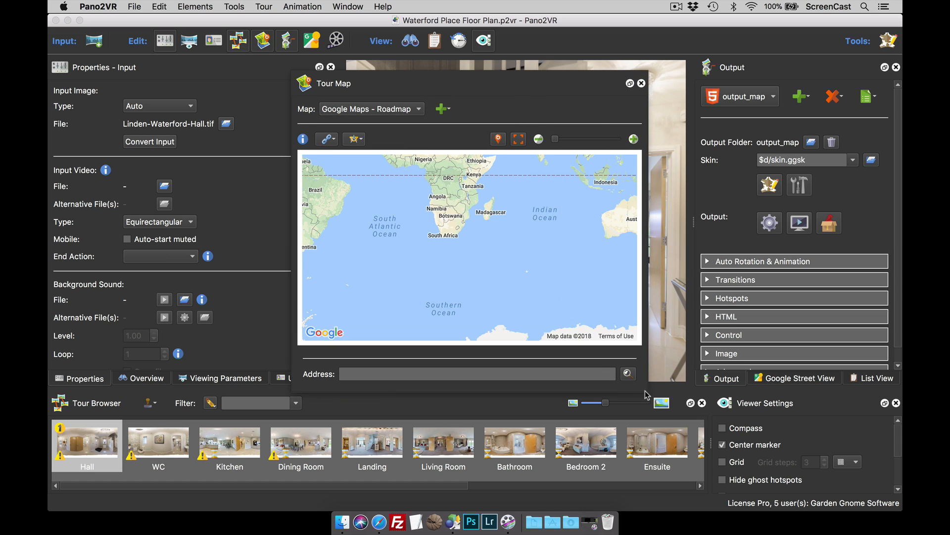
# Add 38261aA.png as a floor plan to the tour map and move the map clear of the panorama properties
pyautogui.click(442, 111)
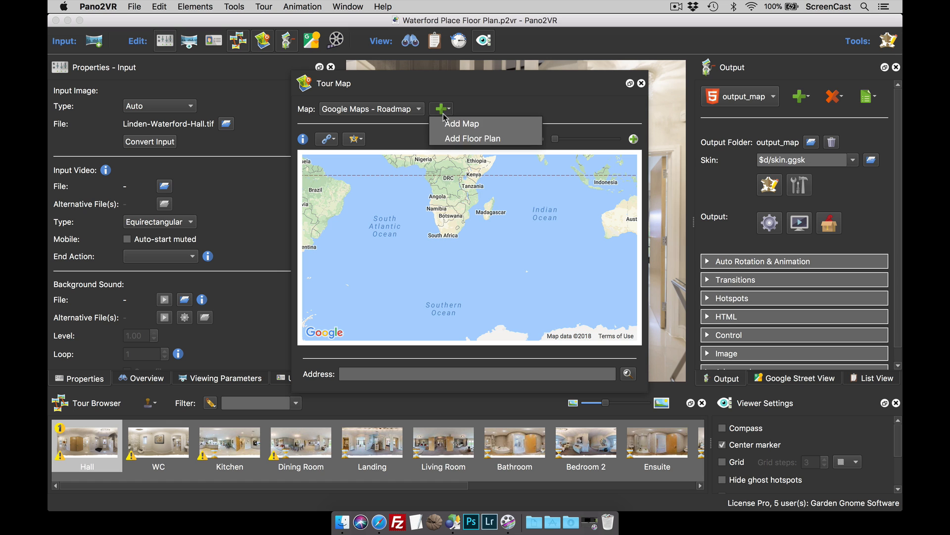
pyautogui.click(456, 138)
pyautogui.click(434, 140)
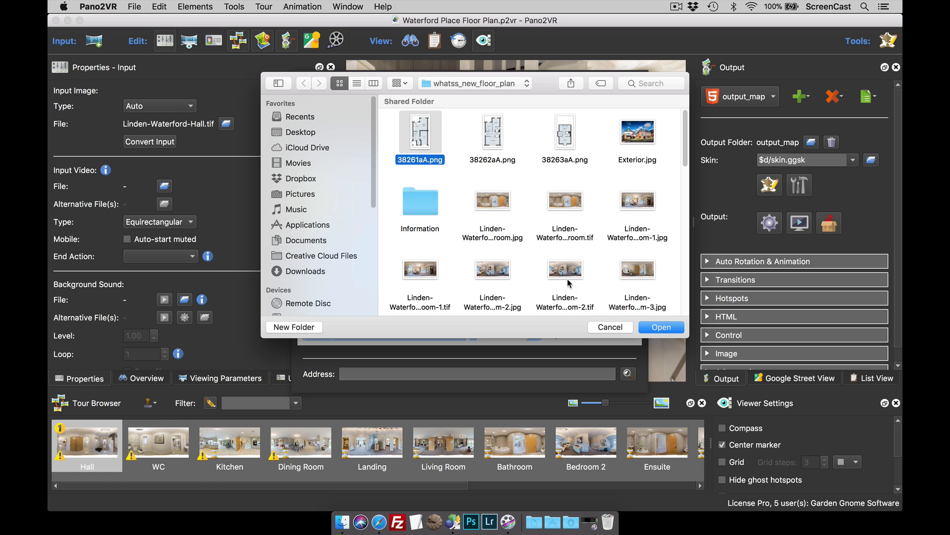
pyautogui.click(661, 327)
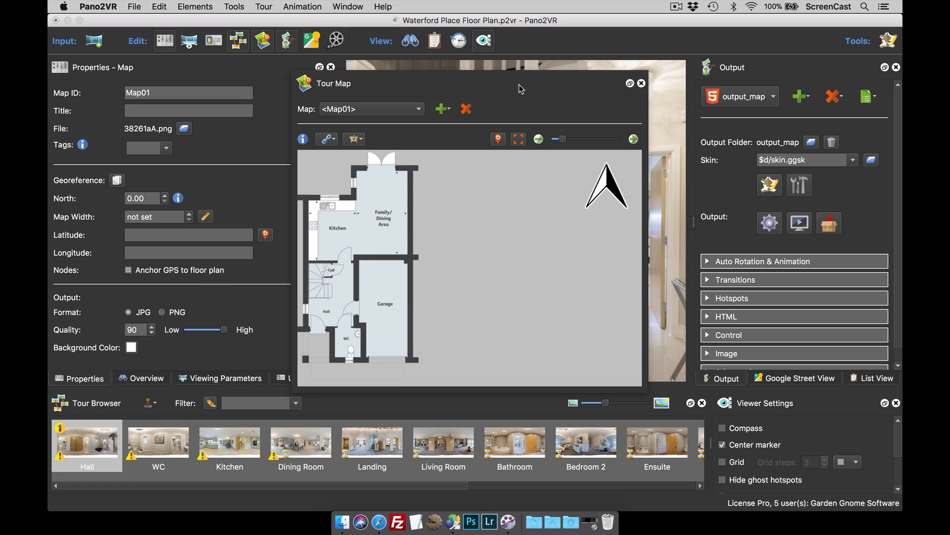
pyautogui.moveTo(667, 60); pyautogui.dragTo(773, 33)
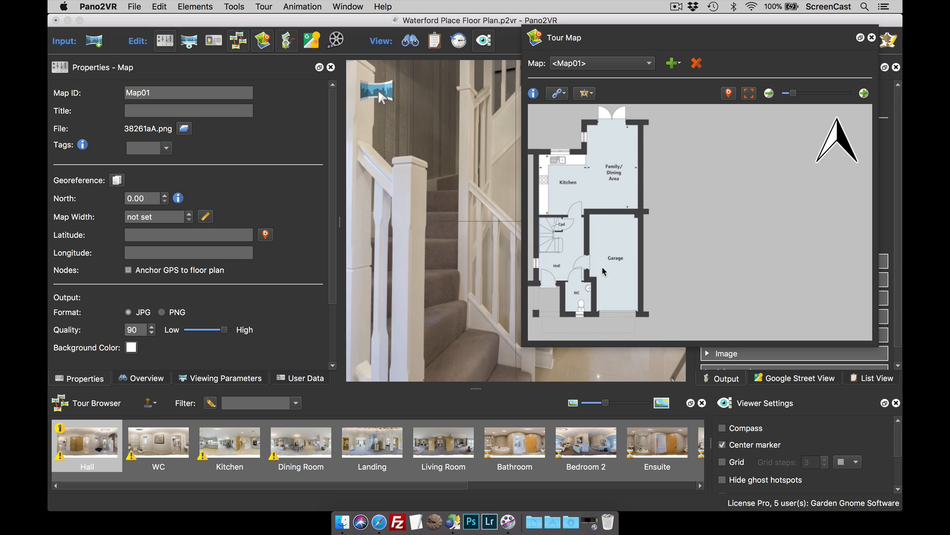
# Measure across the floor plan's kitchen and family/dining area and set that distance to 6.19 meters
pyautogui.click(585, 94)
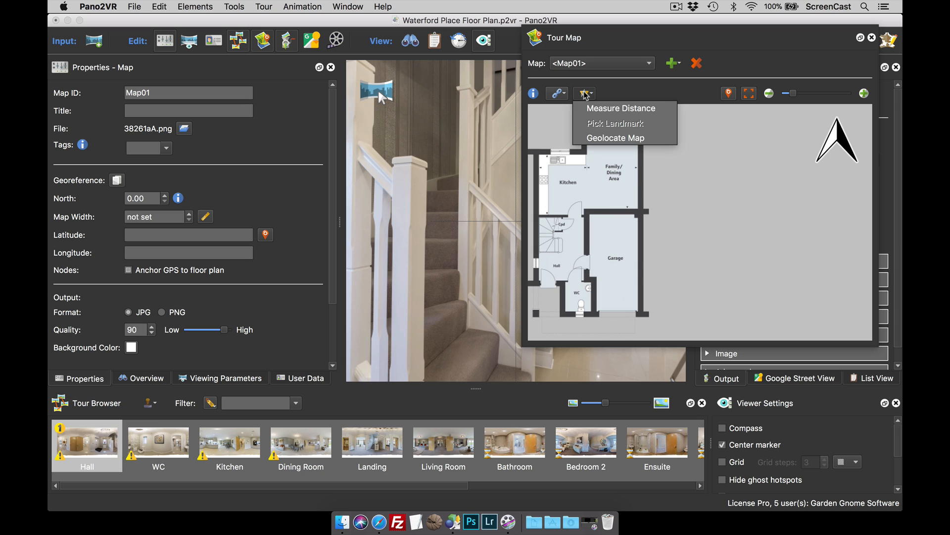
pyautogui.click(615, 107)
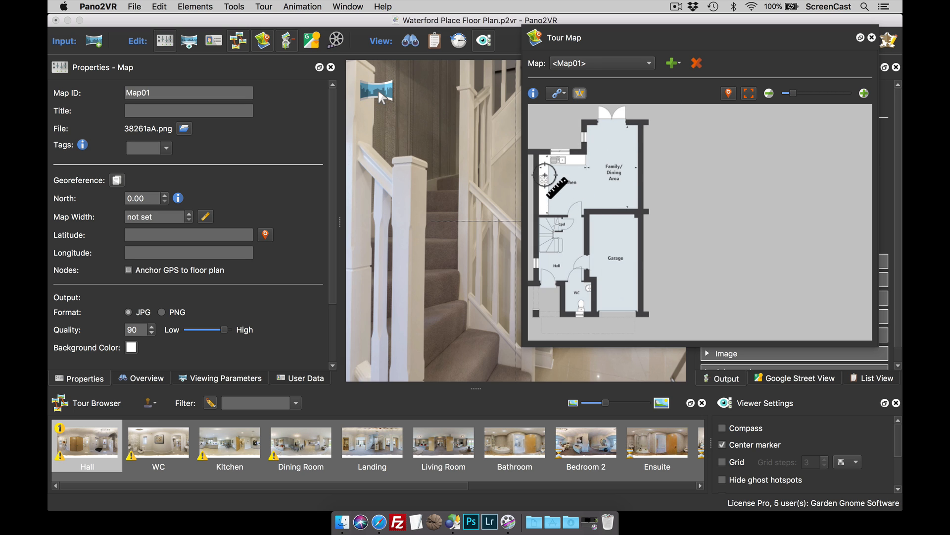
pyautogui.moveTo(547, 168); pyautogui.dragTo(646, 174)
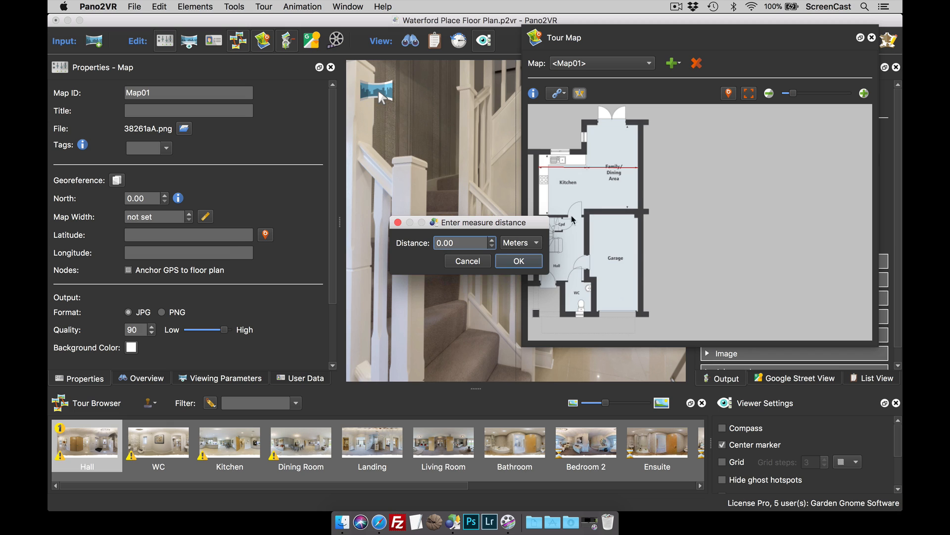
pyautogui.doubleClick(445, 242)
pyautogui.write('6.19')
pyautogui.press('Return')
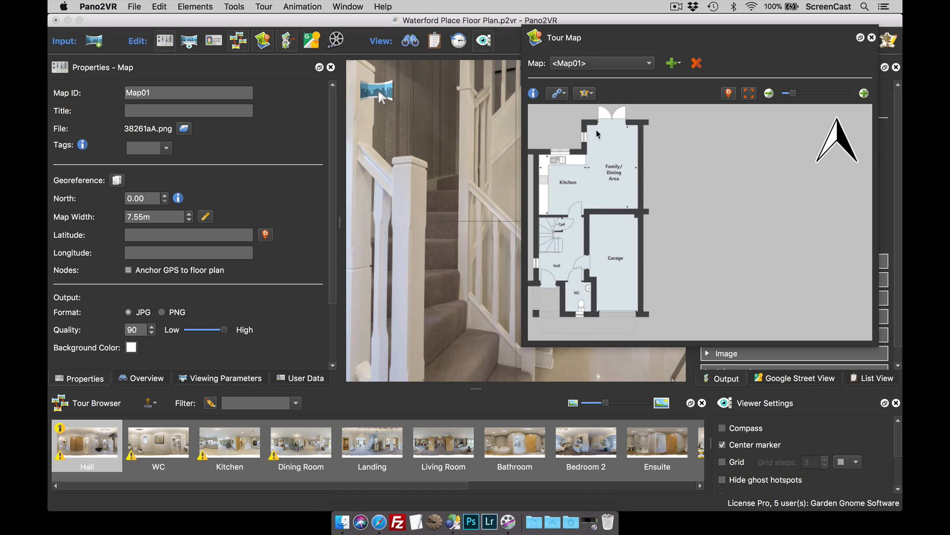
# Start Geolocate Map on Google satellite imagery and find the development's location by its postcode
pyautogui.click(586, 93)
pyautogui.click(597, 140)
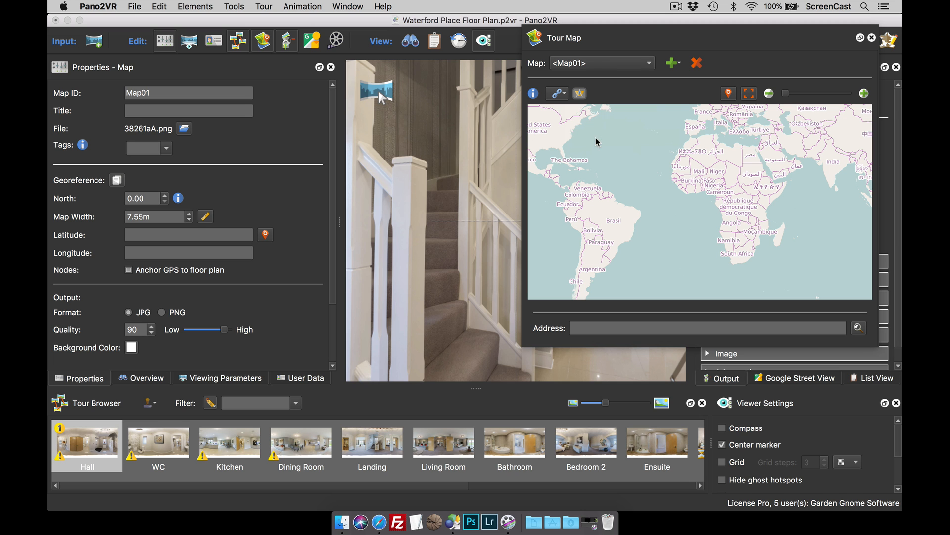
pyautogui.click(638, 64)
pyautogui.click(638, 66)
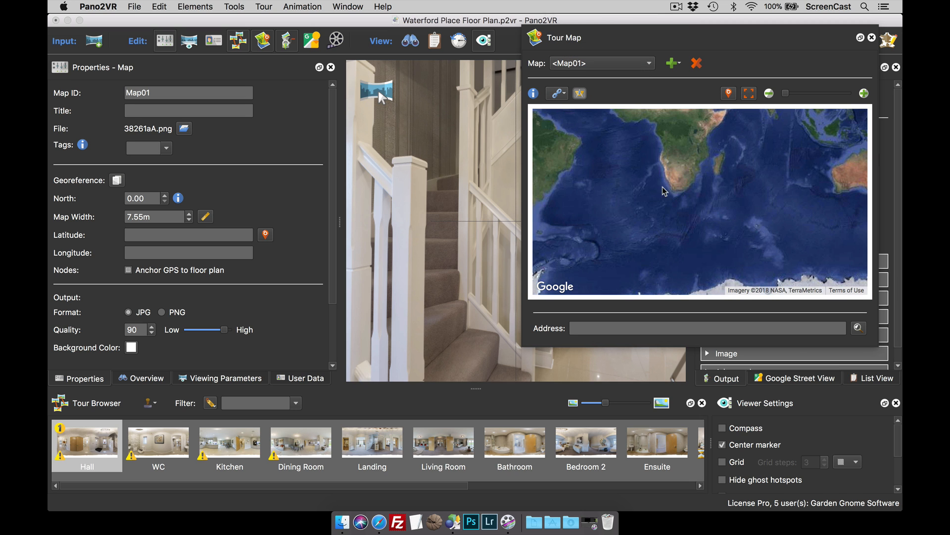
pyautogui.click(623, 327)
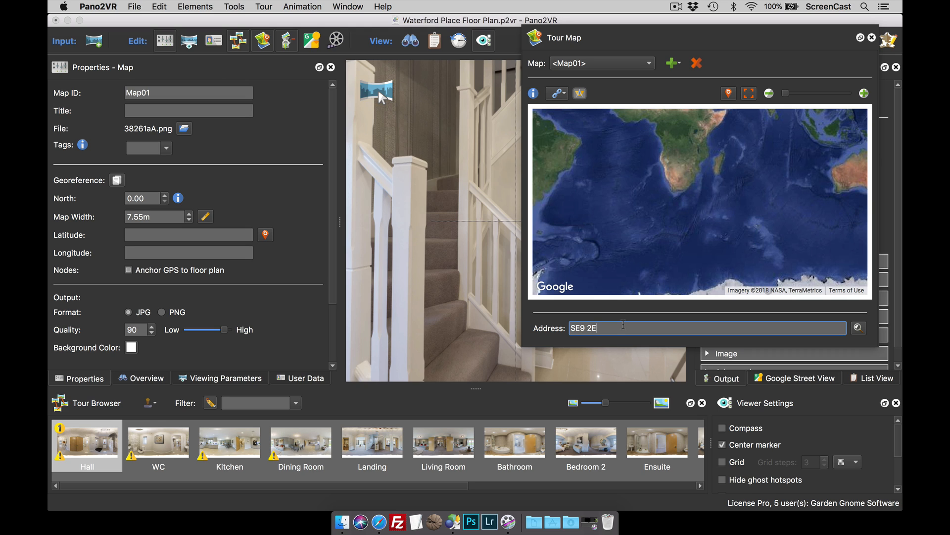
pyautogui.write('SE9 2EY')
pyautogui.press('Return')
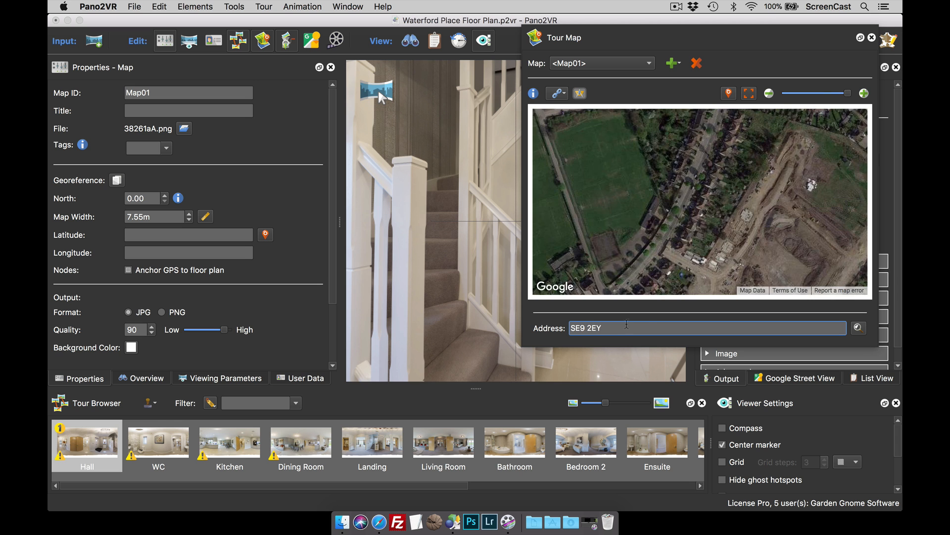
# Place the floor plan on the building plot in the satellite imagery, rotated to north 58.00 and about 13.59 m wide, and finish geolocating
pyautogui.scroll(-1, 706, 195)
pyautogui.scroll(1, 705, 196)
pyautogui.scroll(1, 705, 195)
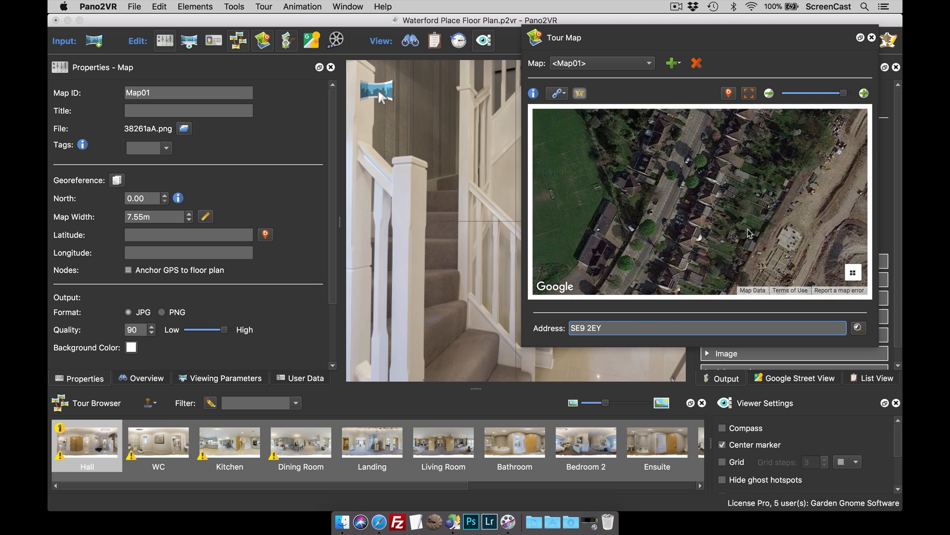
pyautogui.scroll(1, 685, 184)
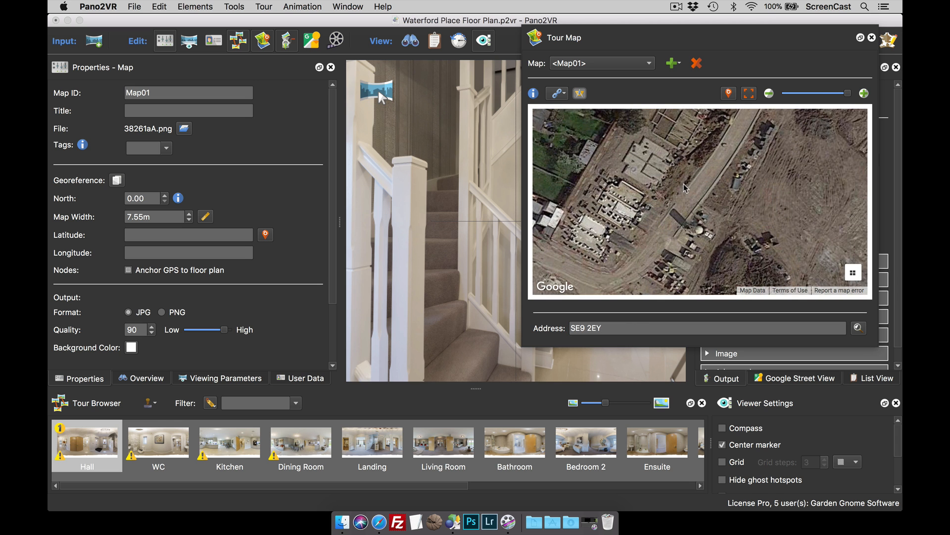
pyautogui.click(705, 200)
pyautogui.moveTo(711, 204)
pyautogui.mouseDown()
pyautogui.moveTo(701, 194)
pyautogui.moveTo(677, 208)
pyautogui.moveTo(687, 220)
pyautogui.moveTo(664, 270)
pyautogui.moveTo(658, 261)
pyautogui.mouseUp()
pyautogui.moveTo(671, 208)
pyautogui.mouseDown()
pyautogui.moveTo(704, 219)
pyautogui.moveTo(668, 147)
pyautogui.mouseUp()
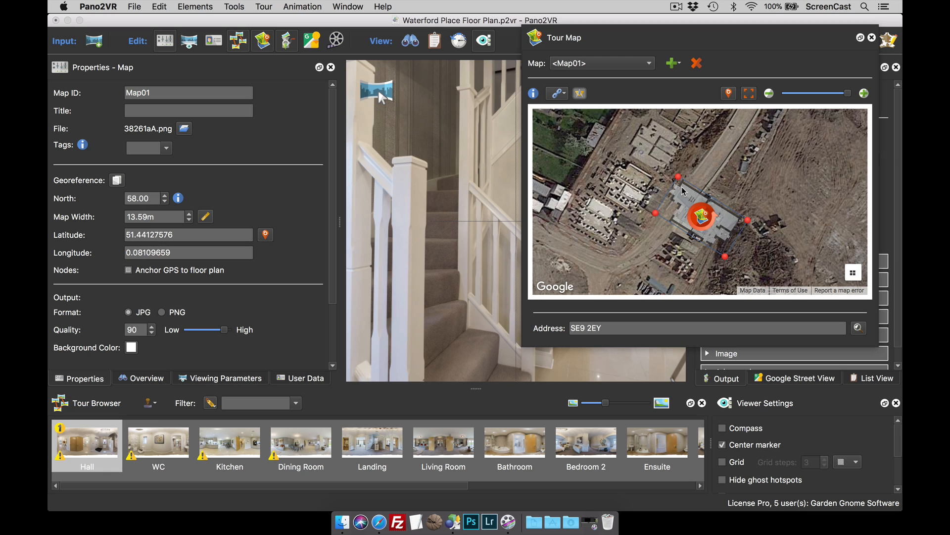
pyautogui.moveTo(702, 217); pyautogui.dragTo(639, 200)
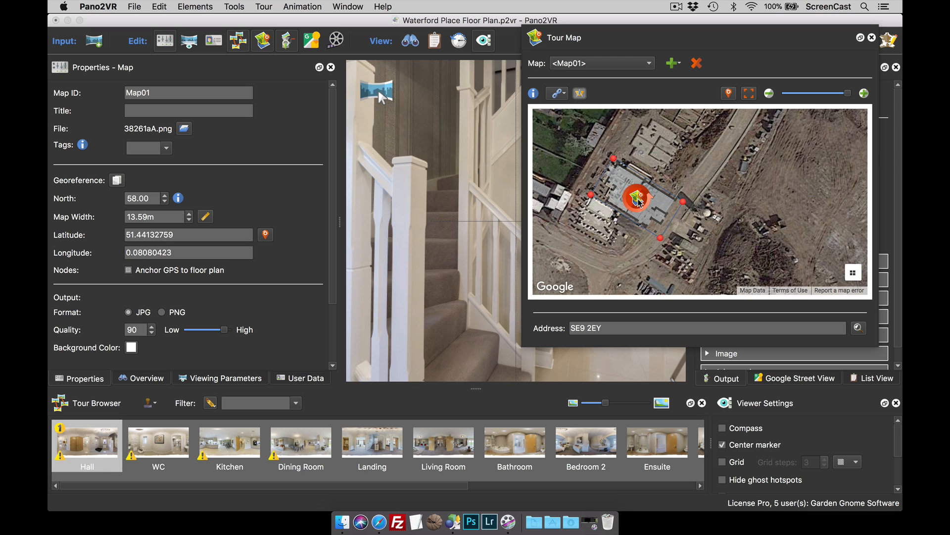
pyautogui.click(579, 94)
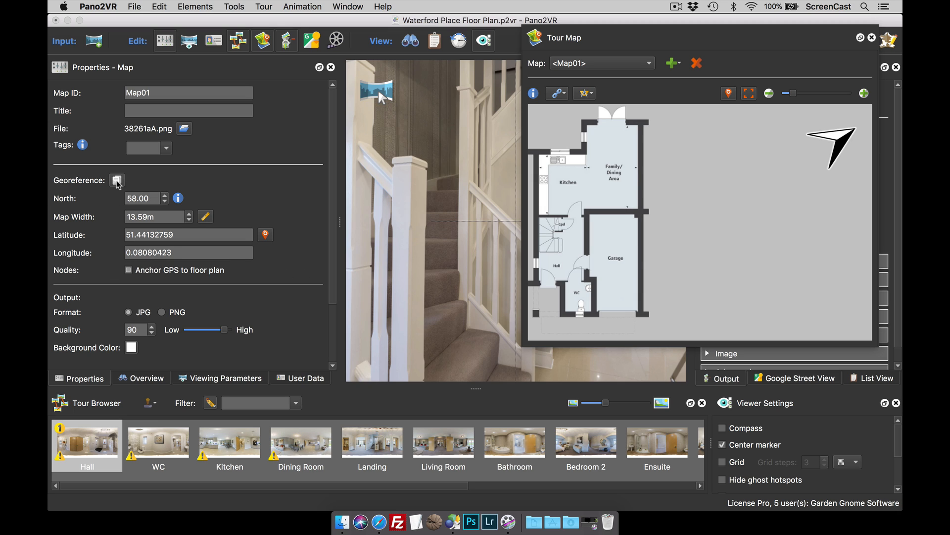
# Place the Hall, WC, Kitchen and Dining Room panoramas in their matching rooms on the floor plan
pyautogui.moveTo(102, 441)
pyautogui.mouseDown()
pyautogui.moveTo(591, 337)
pyautogui.moveTo(561, 256)
pyautogui.mouseUp()
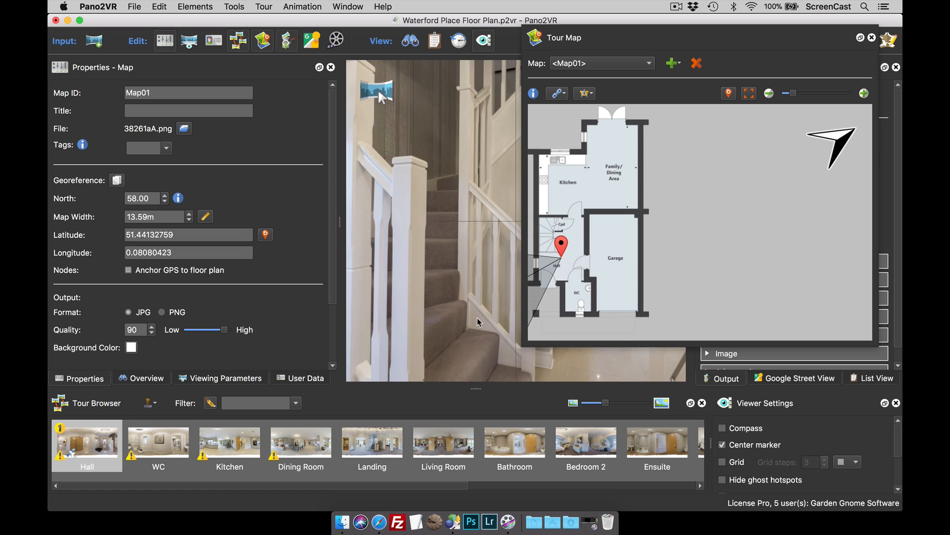
pyautogui.moveTo(185, 443)
pyautogui.mouseDown()
pyautogui.moveTo(545, 349)
pyautogui.moveTo(582, 293)
pyautogui.mouseUp()
pyautogui.moveTo(222, 453)
pyautogui.mouseDown()
pyautogui.moveTo(559, 309)
pyautogui.moveTo(571, 178)
pyautogui.moveTo(577, 194)
pyautogui.mouseUp()
pyautogui.moveTo(297, 440); pyautogui.dragTo(619, 167)
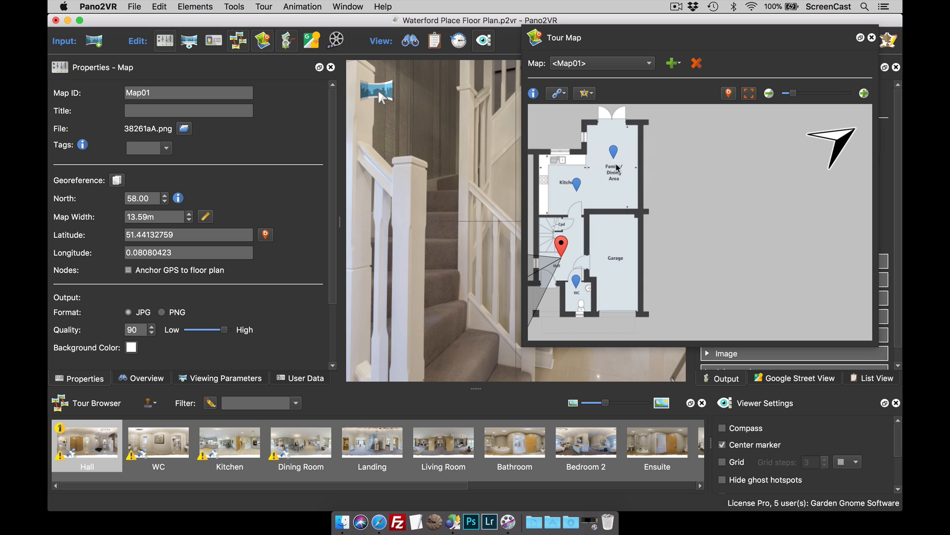
# Switch the tour map to Google Maps - Satellite and examine where the placed panorama nodes sit
pyautogui.click(652, 65)
pyautogui.click(644, 66)
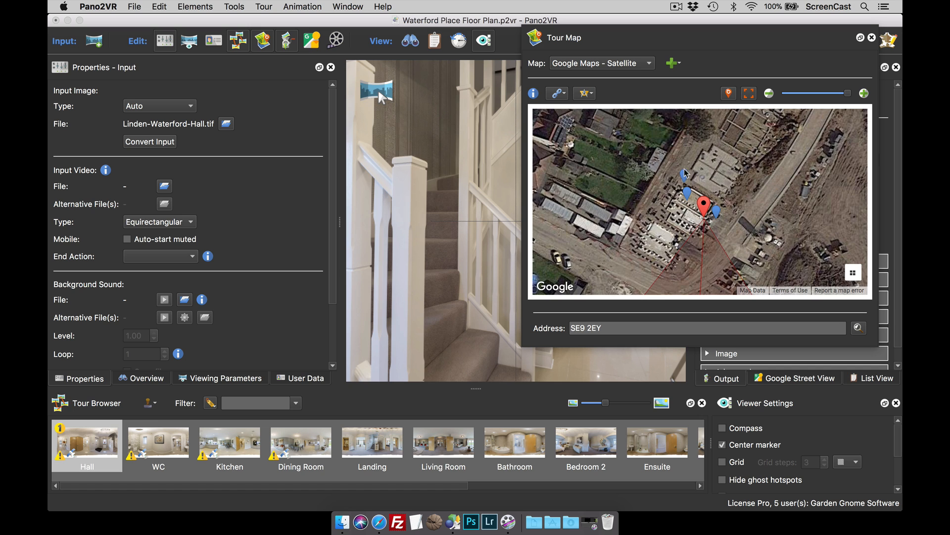
pyautogui.moveTo(780, 211); pyautogui.dragTo(739, 210)
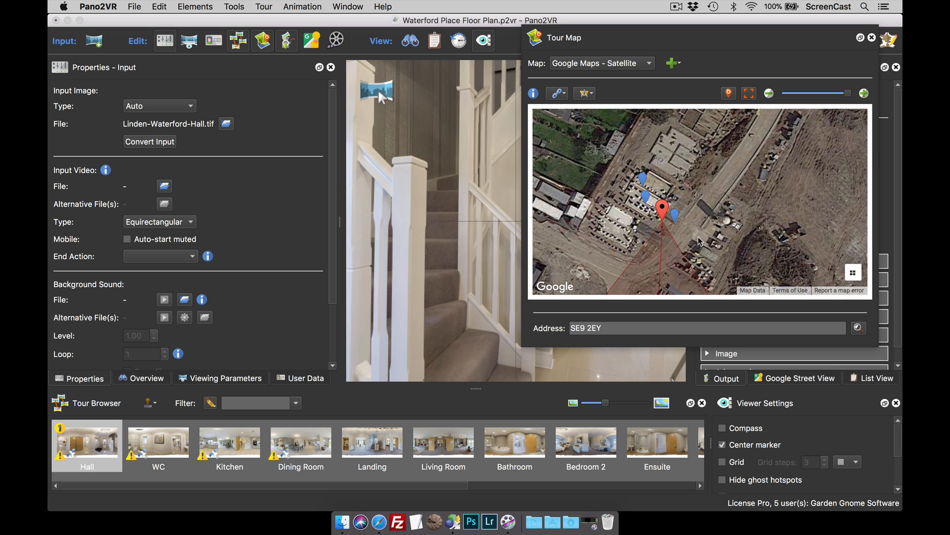
# Select all four node markers on the satellite map, shift them together eastward and undo the shift
pyautogui.click(642, 177)
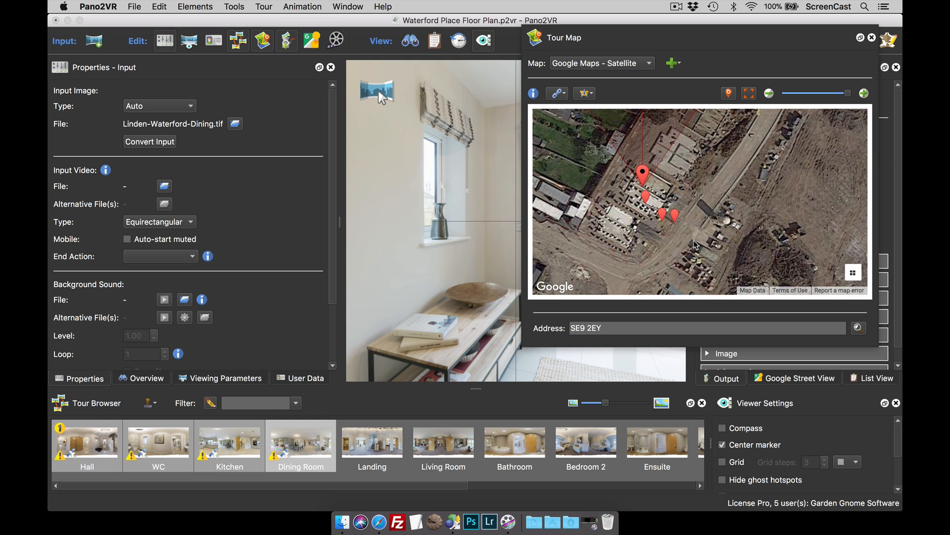
pyautogui.moveTo(668, 203)
pyautogui.moveTo(651, 201); pyautogui.dragTo(680, 208)
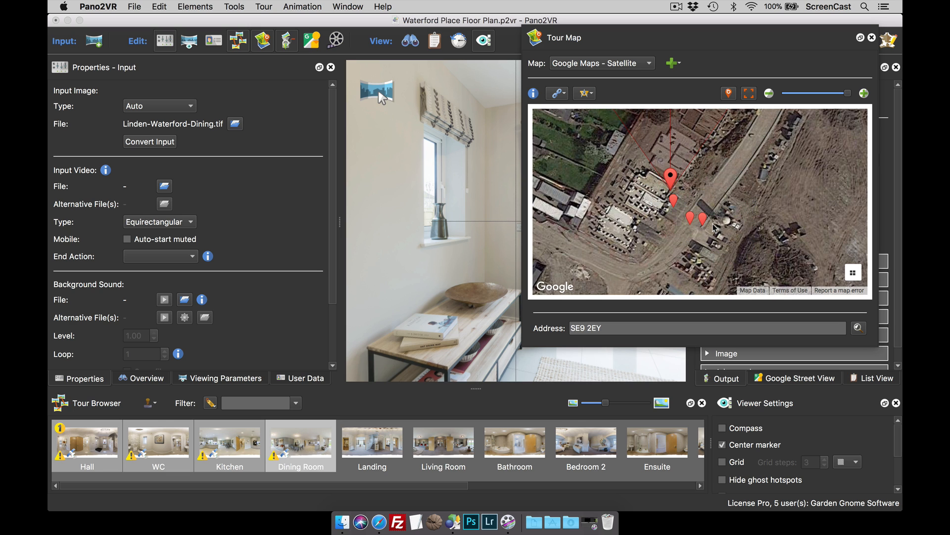
pyautogui.press('super+z')
pyautogui.press('super+z')
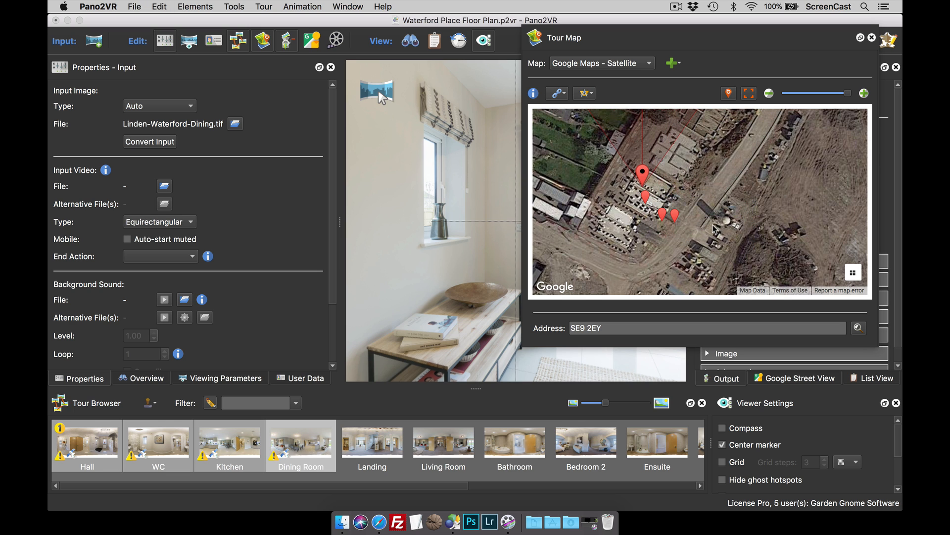
# Move the Dining Room and Kitchen markers west together on the satellite map, and spread all four selected markers farther apart
pyautogui.moveTo(674, 205)
pyautogui.moveTo(608, 162); pyautogui.dragTo(619, 205)
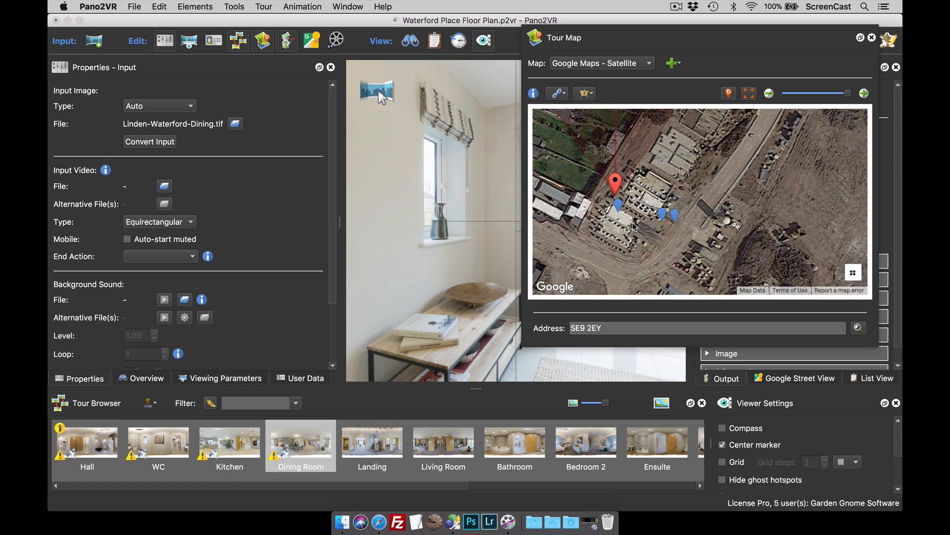
pyautogui.moveTo(598, 165); pyautogui.dragTo(707, 247)
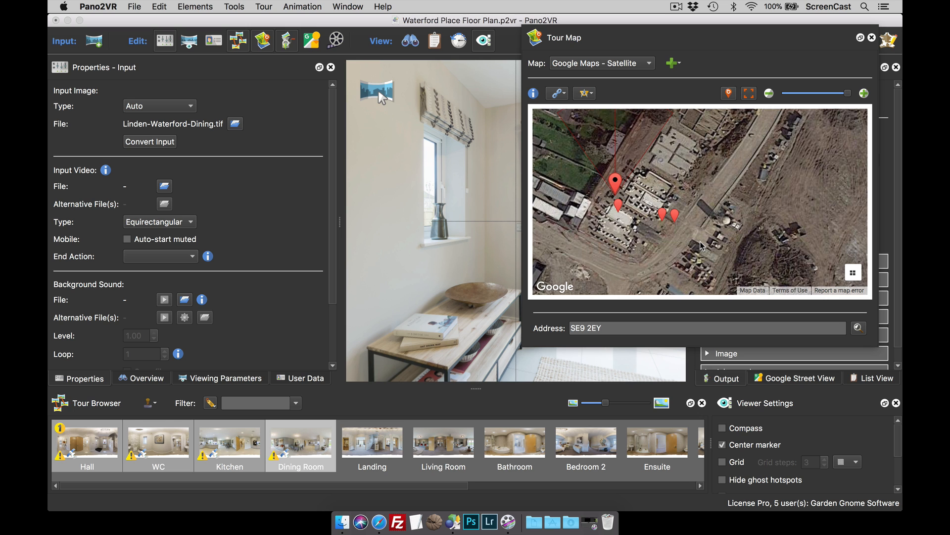
pyautogui.moveTo(682, 197); pyautogui.dragTo(744, 163)
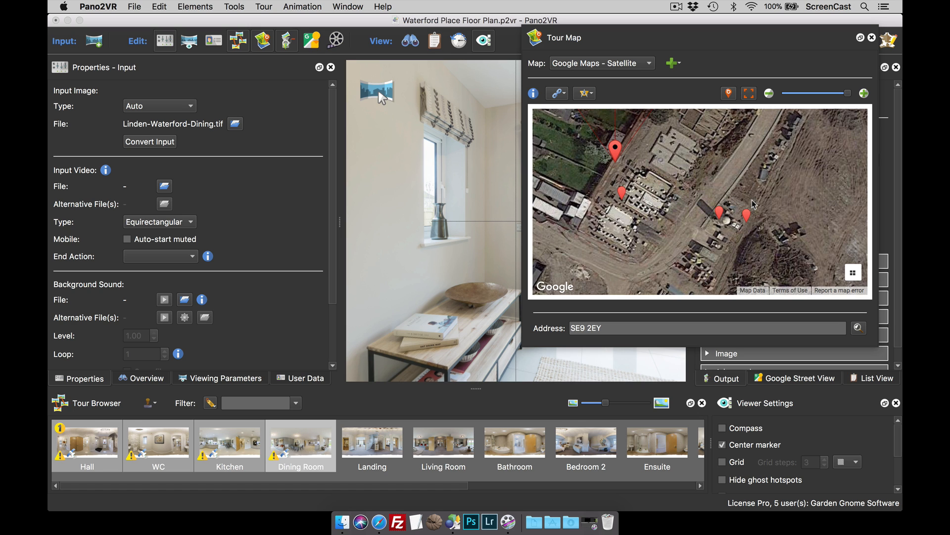
# Close the tour map, open skin.ggsk in the Skin Editor and draw a rectangle about 51 by 46 pixels near the canvas's upper-left corner
pyautogui.click(872, 38)
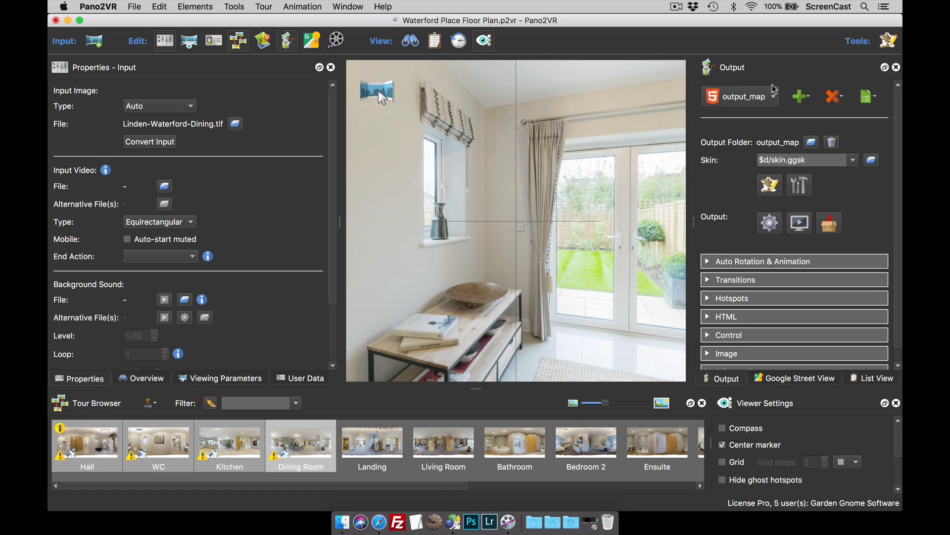
pyautogui.click(775, 188)
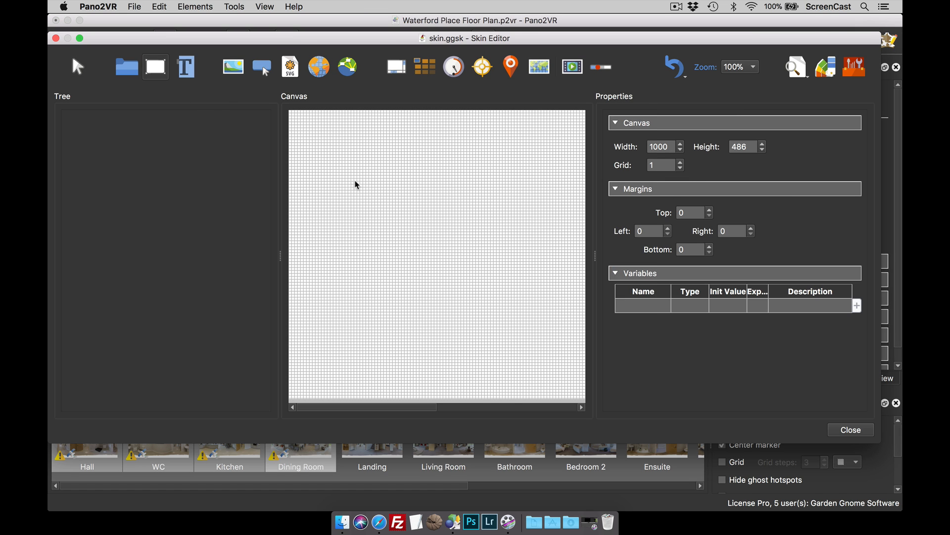
pyautogui.moveTo(366, 176)
pyautogui.mouseDown()
pyautogui.moveTo(382, 189)
pyautogui.moveTo(345, 157)
pyautogui.mouseUp()
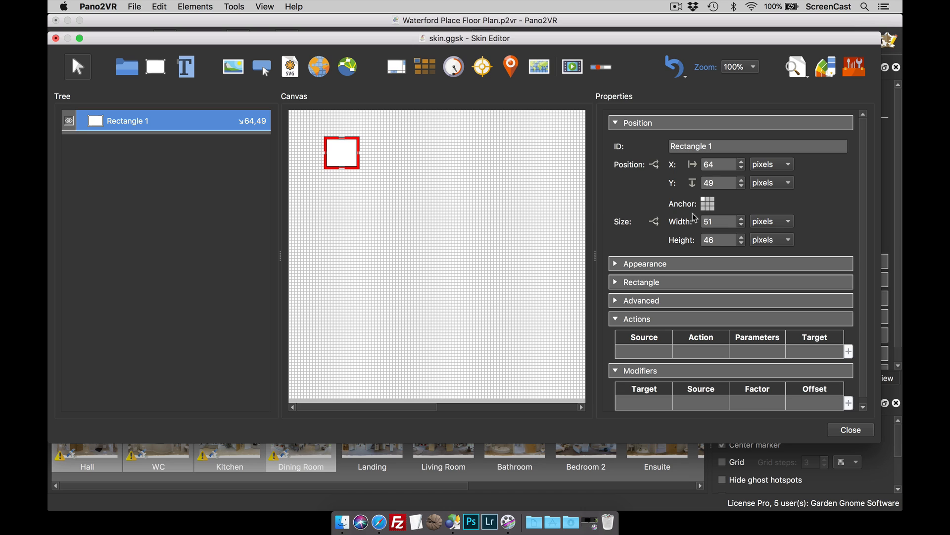
# Anchor the rectangle to the canvas centre and set its X and Y position to 0 pixels
pyautogui.click(710, 206)
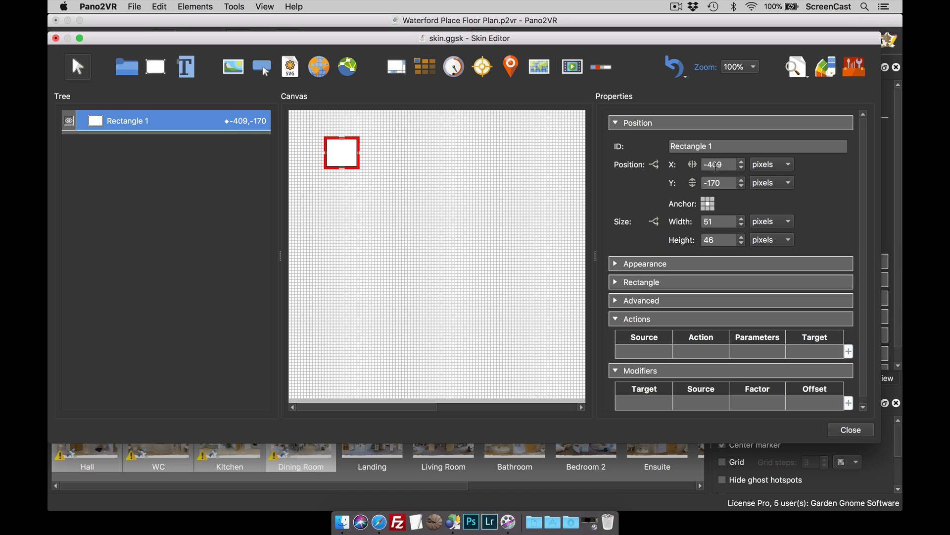
pyautogui.moveTo(724, 169); pyautogui.dragTo(681, 165)
pyautogui.write('0')
pyautogui.press('Tab')
pyautogui.write('0')
pyautogui.press('Return')
pyautogui.moveTo(430, 407); pyautogui.dragTo(504, 407)
pyautogui.click(497, 341)
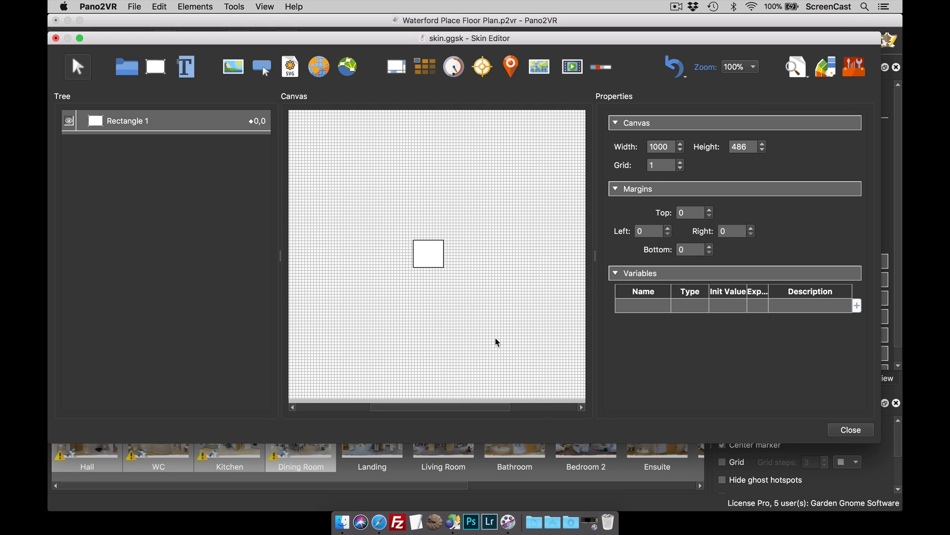
# Delete the rectangle and draw a map element about 335 by 327 pixels on the canvas
pyautogui.moveTo(399, 229); pyautogui.dragTo(460, 277)
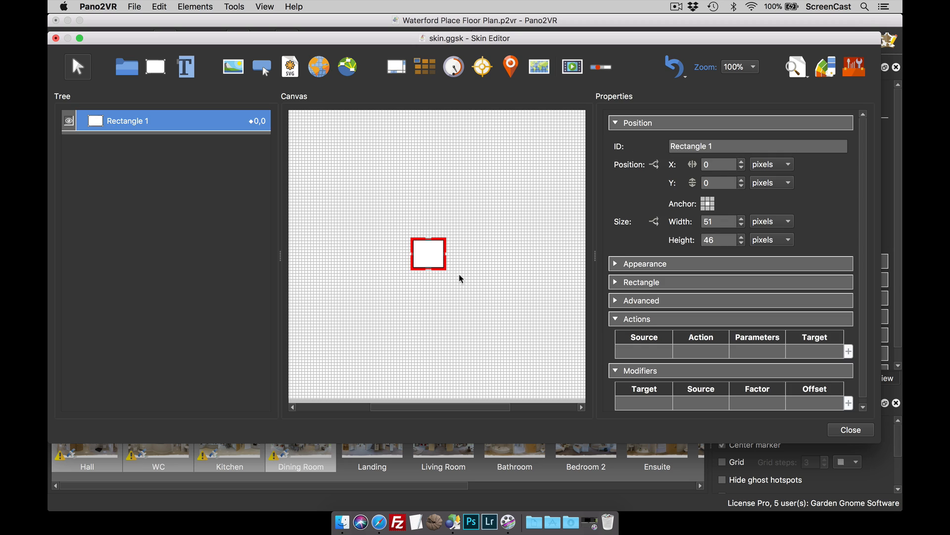
pyautogui.press('Delete')
pyautogui.click(550, 77)
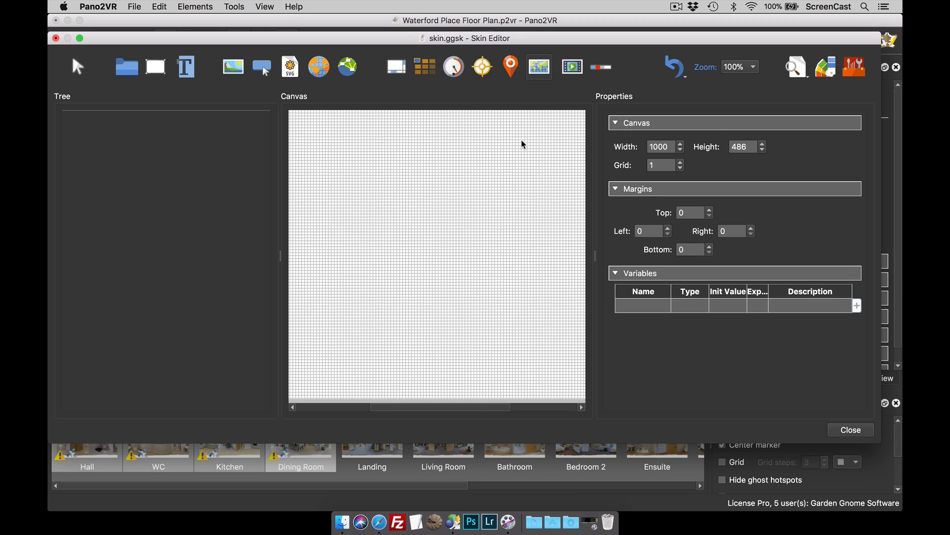
pyautogui.click(328, 131)
pyautogui.moveTo(361, 143); pyautogui.dragTo(496, 311)
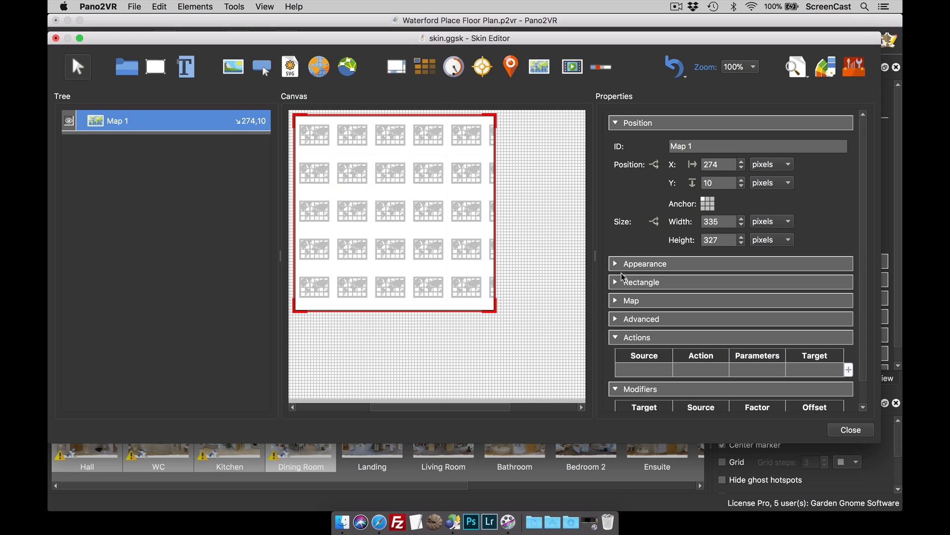
# Set the map element's type to Floor Plan and look through its available floor plans
pyautogui.click(617, 301)
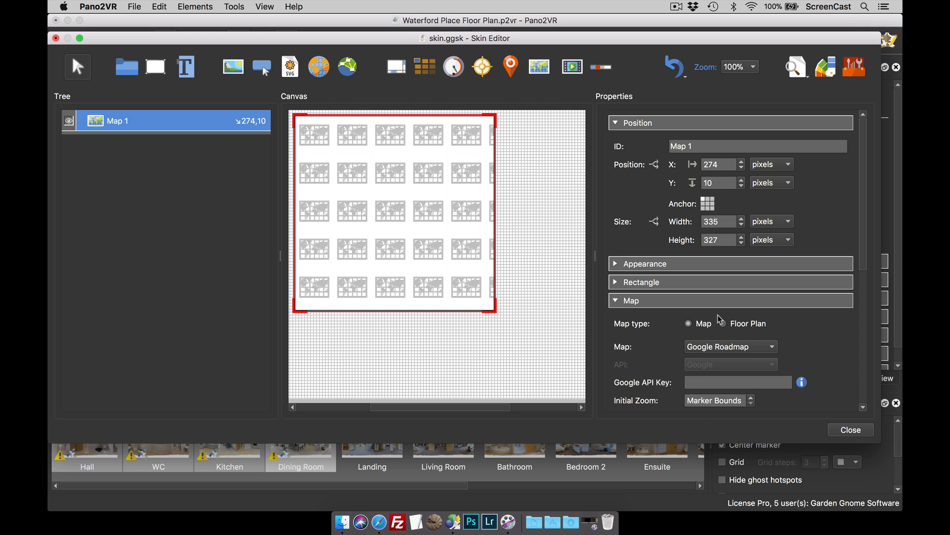
pyautogui.scroll(-5, 777, 335)
pyautogui.scroll(-2, 777, 335)
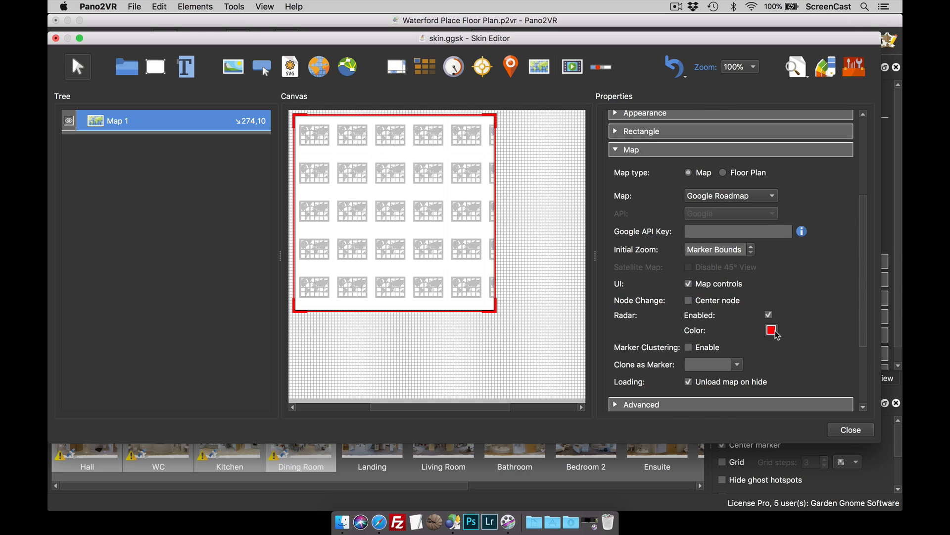
pyautogui.click(723, 173)
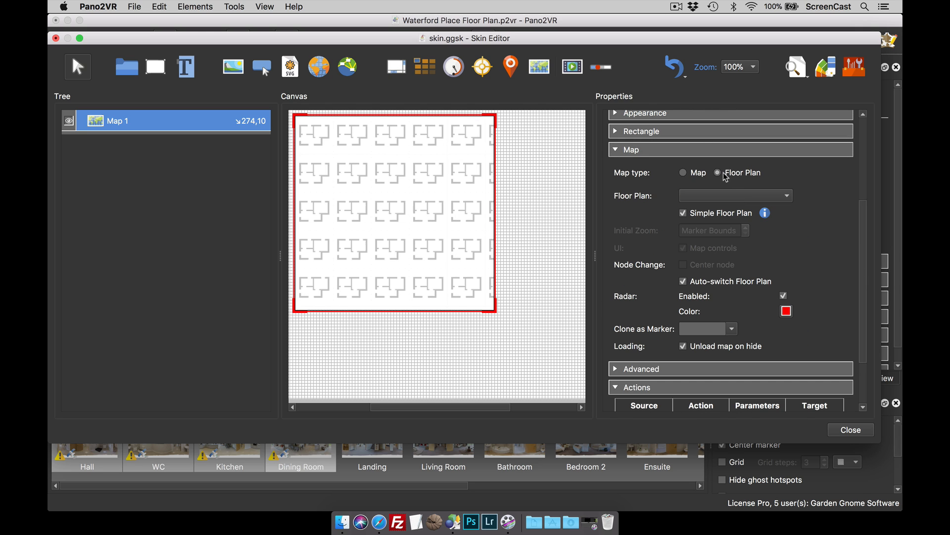
pyautogui.click(700, 195)
pyautogui.click(724, 198)
# Close the Skin Editor and the current project, and open Waterford Place Working Project.p2vr from the workin_project folder
pyautogui.click(851, 429)
pyautogui.click(431, 249)
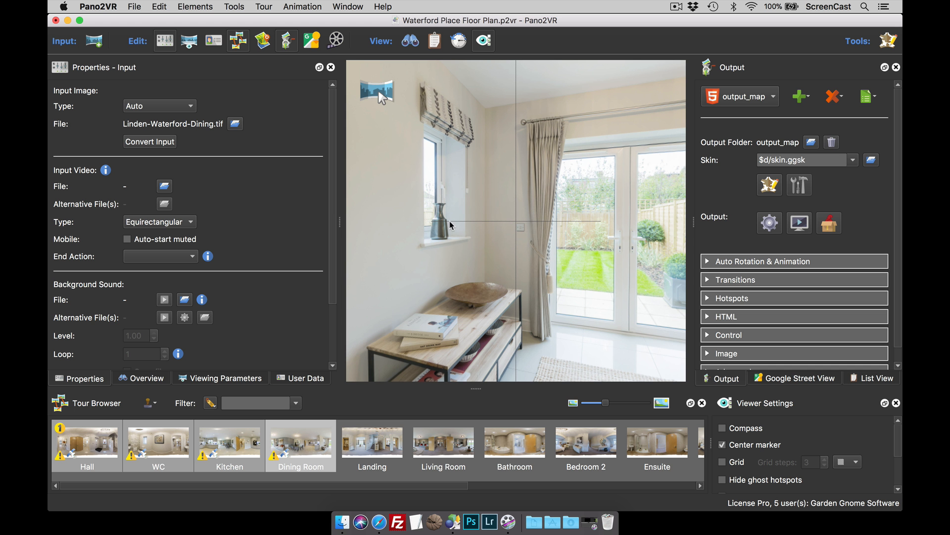
pyautogui.click(56, 21)
pyautogui.click(419, 275)
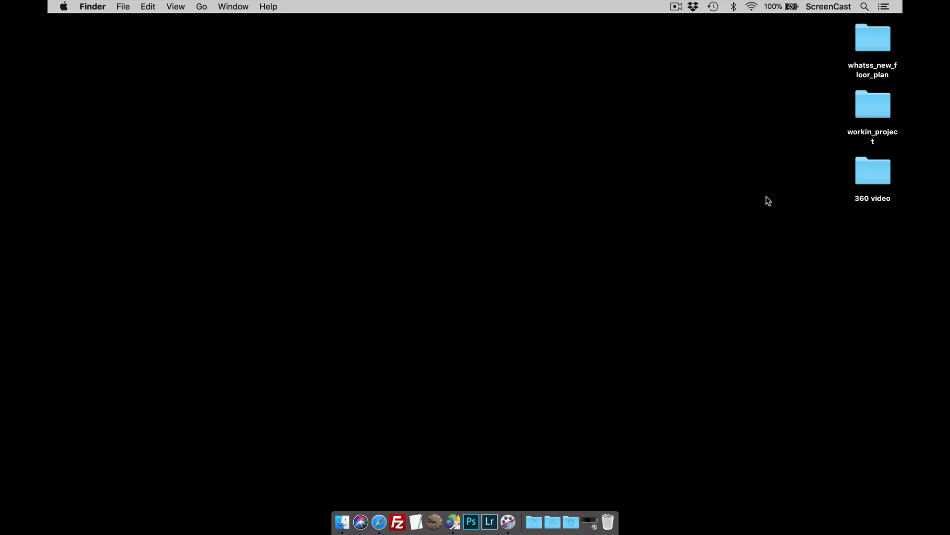
pyautogui.doubleClick(864, 112)
pyautogui.scroll(-10, 399, 223)
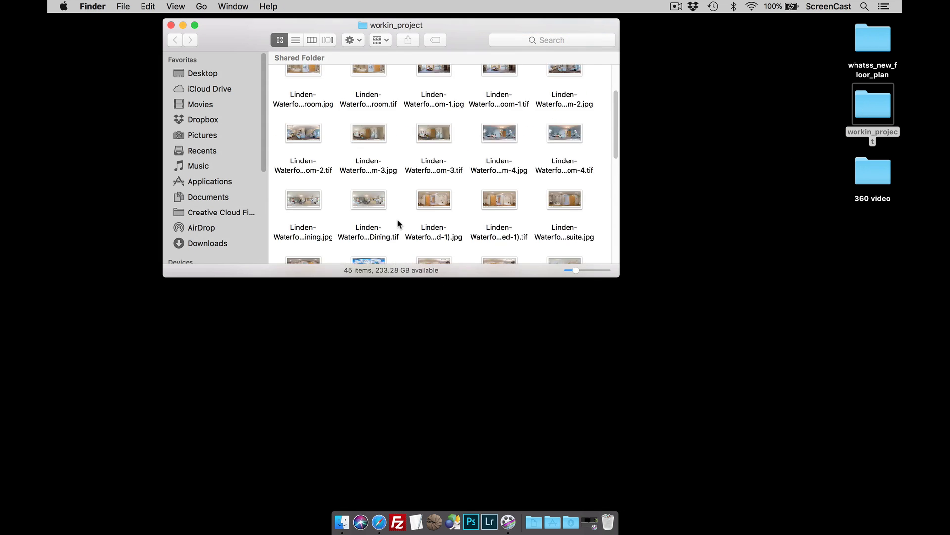
pyautogui.doubleClick(309, 162)
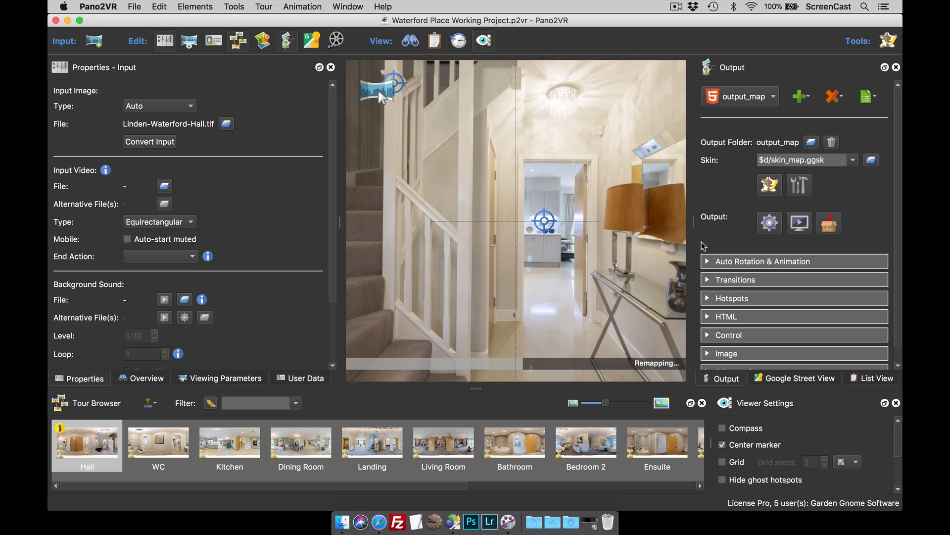
# Generate output_map, overwriting pano.xml, and test the floor plan markers for the kitchen, dining area and hall in the browser
pyautogui.click(769, 223)
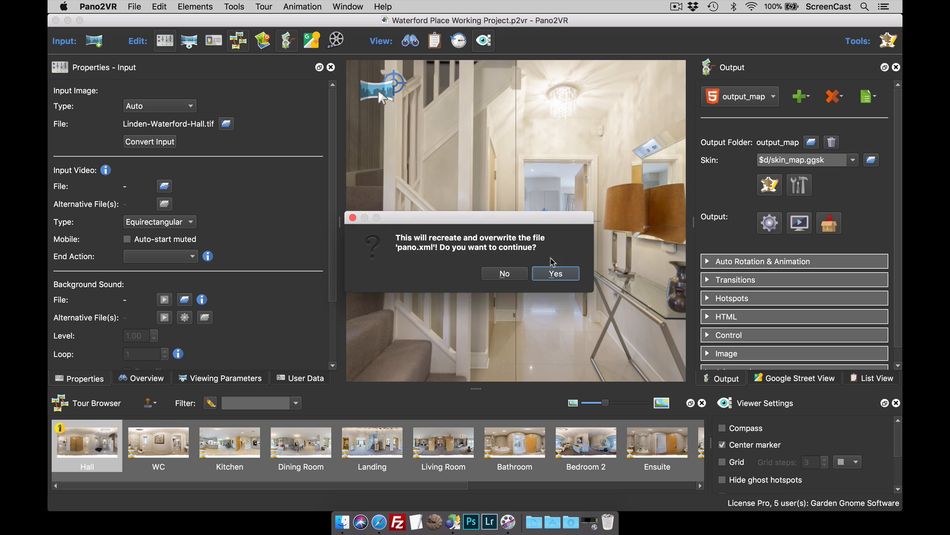
pyautogui.click(561, 267)
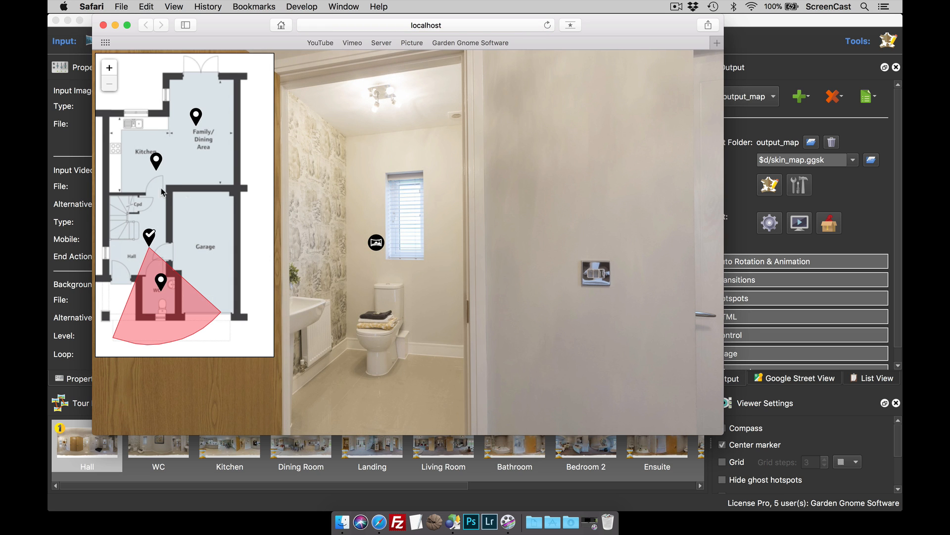
pyautogui.click(157, 164)
pyautogui.click(196, 118)
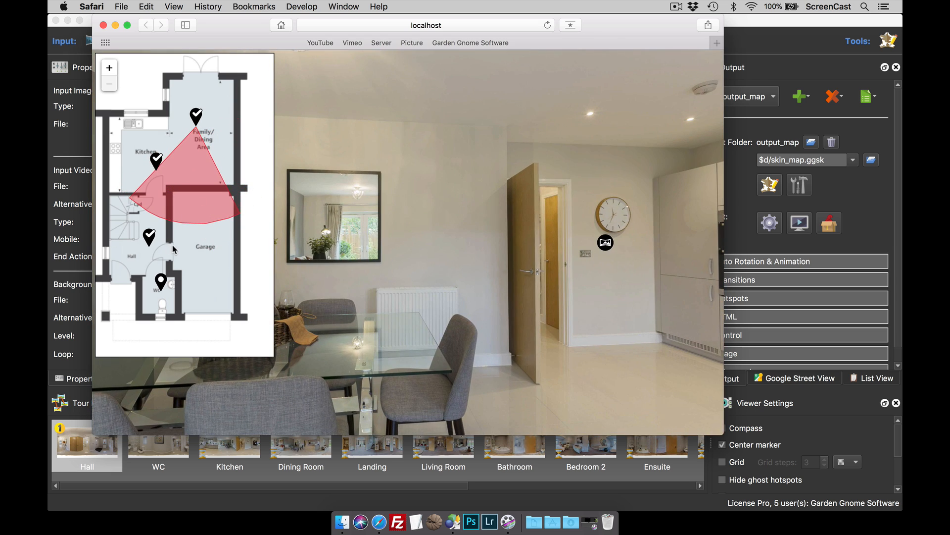
pyautogui.click(149, 239)
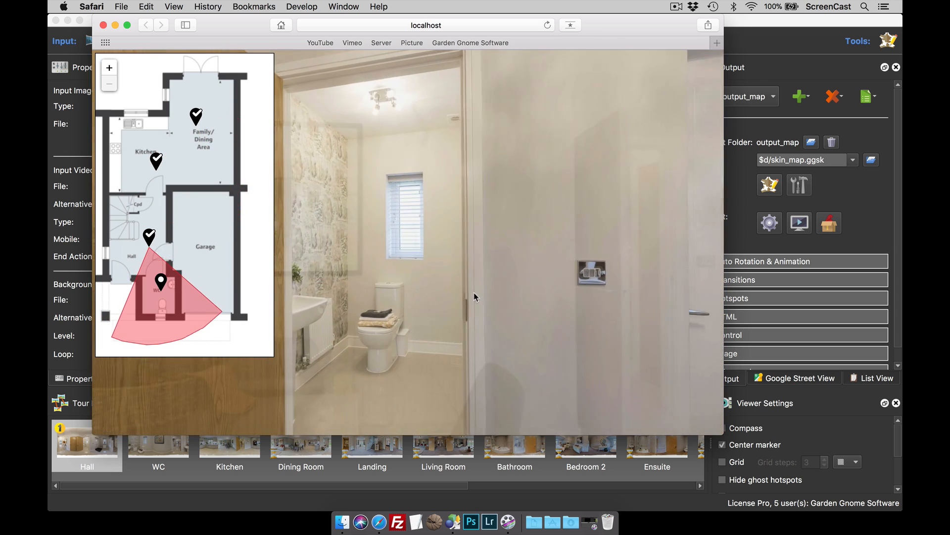
pyautogui.moveTo(580, 292); pyautogui.dragTo(441, 286)
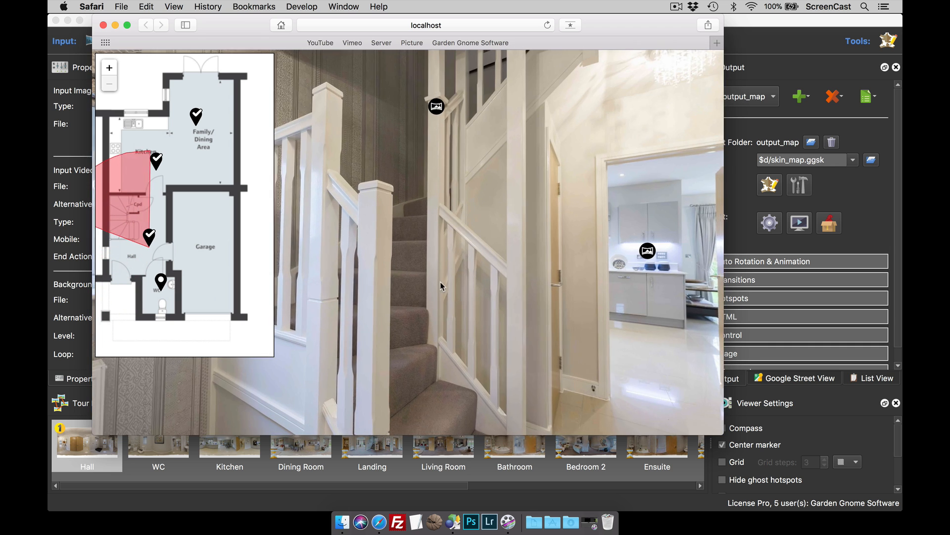
# Follow the stair hotspots from the hall to the landing, up a floor and back to check floor plan switching, and close the preview
pyautogui.moveTo(429, 106)
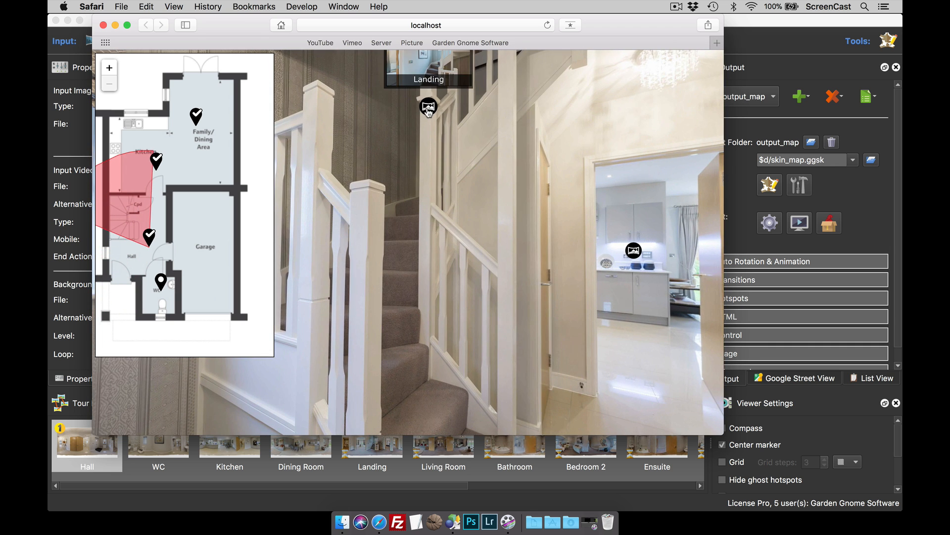
pyautogui.click(428, 107)
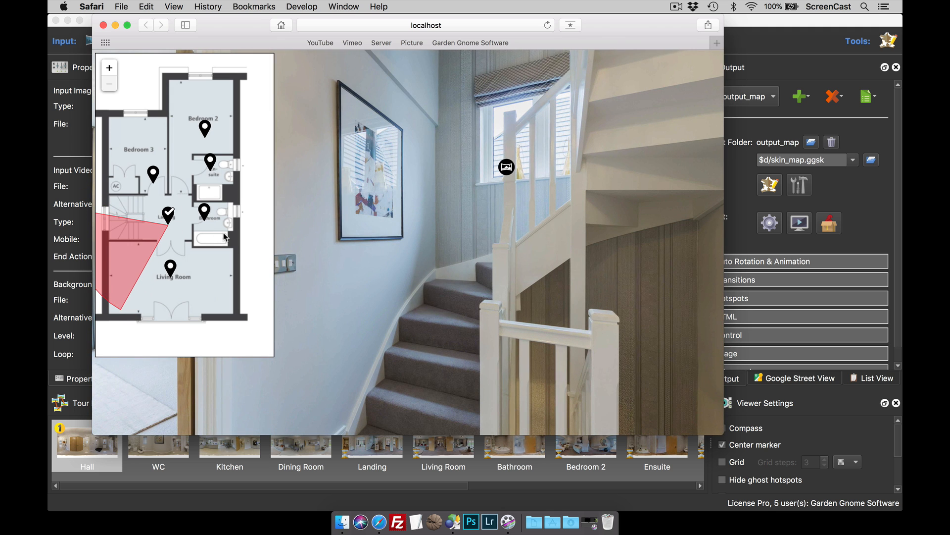
pyautogui.click(515, 178)
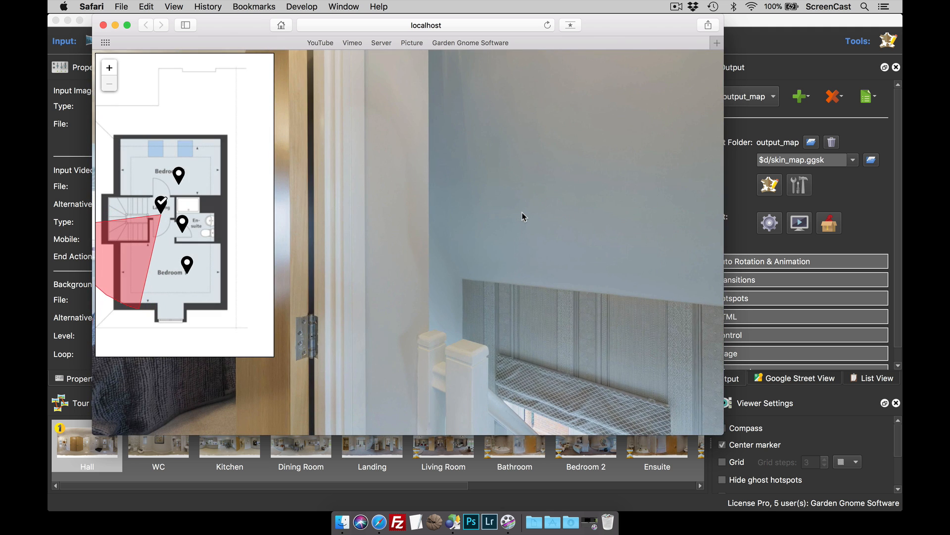
pyautogui.moveTo(479, 265)
pyautogui.mouseDown()
pyautogui.moveTo(506, 245)
pyautogui.moveTo(477, 266)
pyautogui.mouseUp()
pyautogui.click(469, 285)
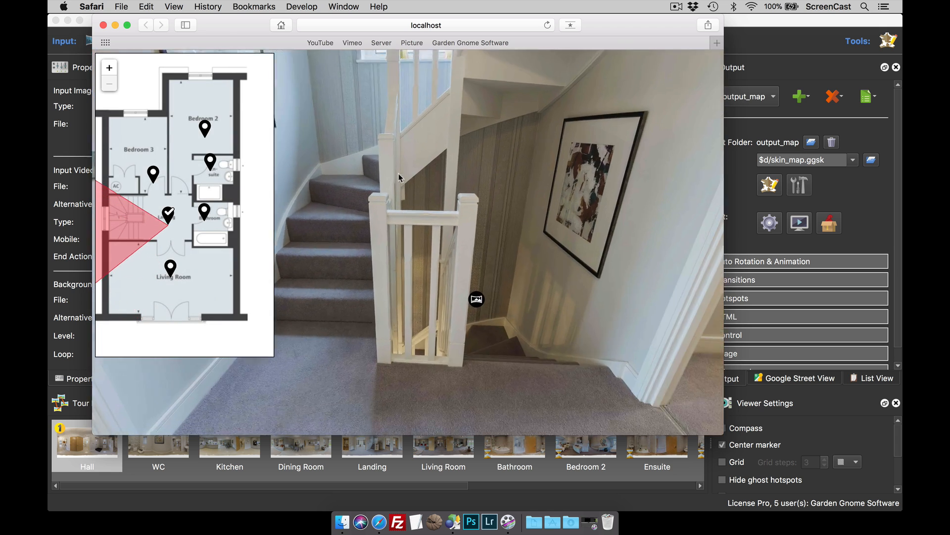
pyautogui.moveTo(399, 178); pyautogui.dragTo(410, 198)
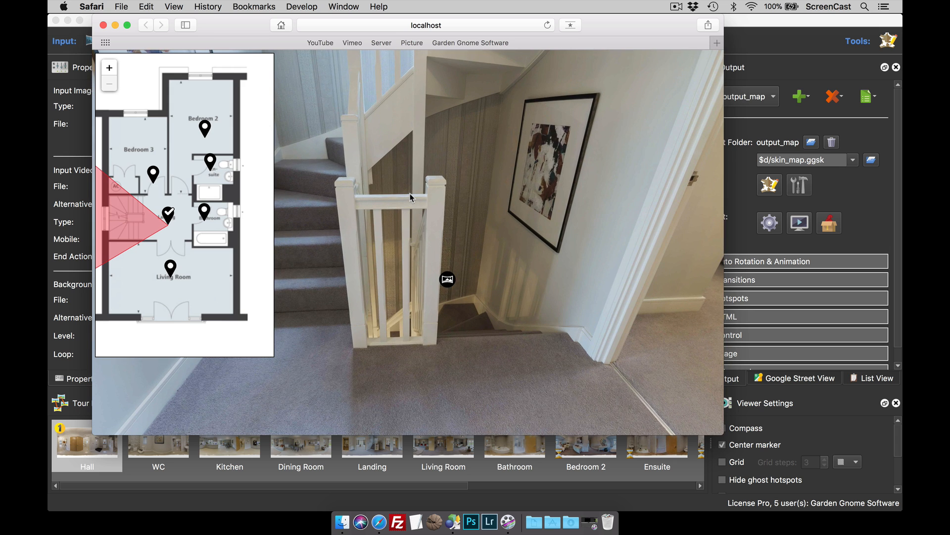
pyautogui.click(103, 26)
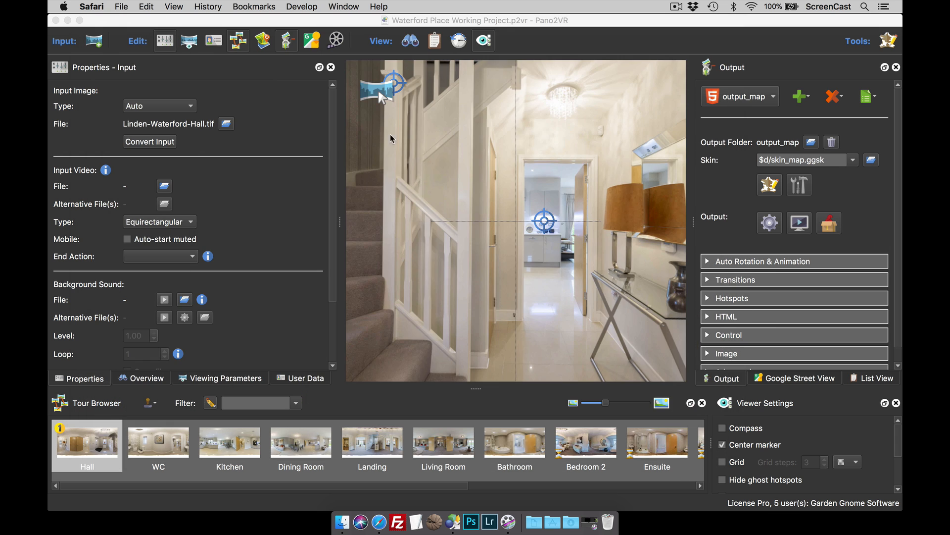
# Switch the output's skin to silhouette_v6.ggsk and regenerate the tour, overwriting pano.xml
pyautogui.click(855, 163)
pyautogui.click(854, 161)
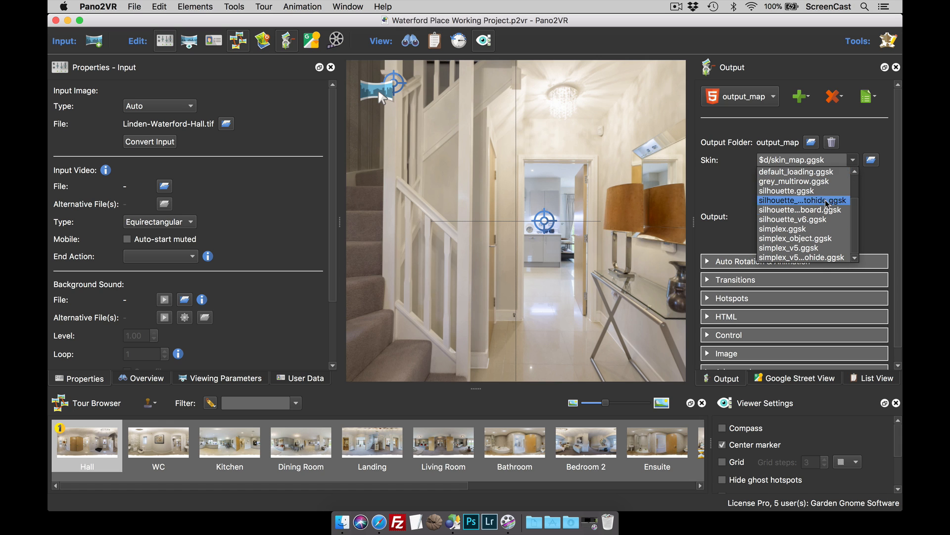
pyautogui.click(824, 220)
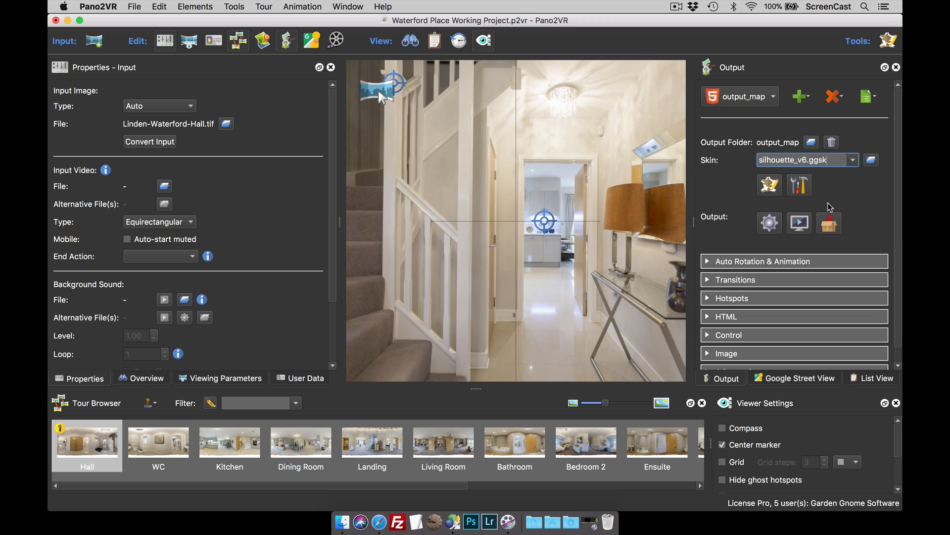
pyautogui.click(801, 222)
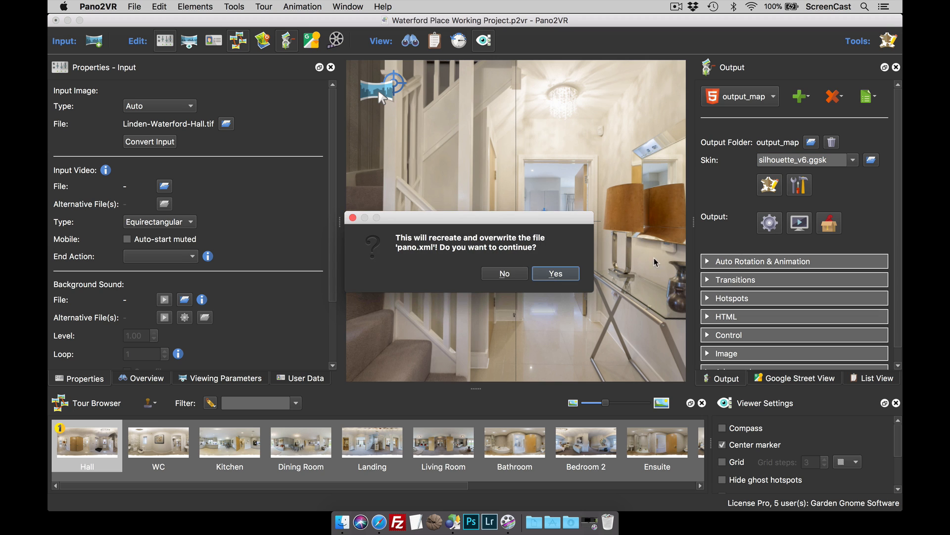
pyautogui.click(577, 272)
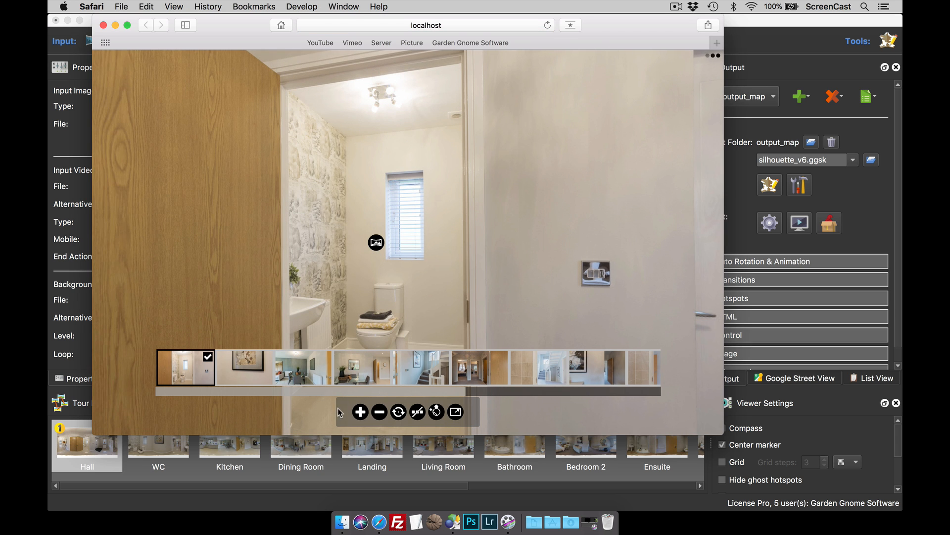
# Scroll through the thumbnail menu in the tour preview and close the browser window
pyautogui.moveTo(429, 392); pyautogui.dragTo(539, 393)
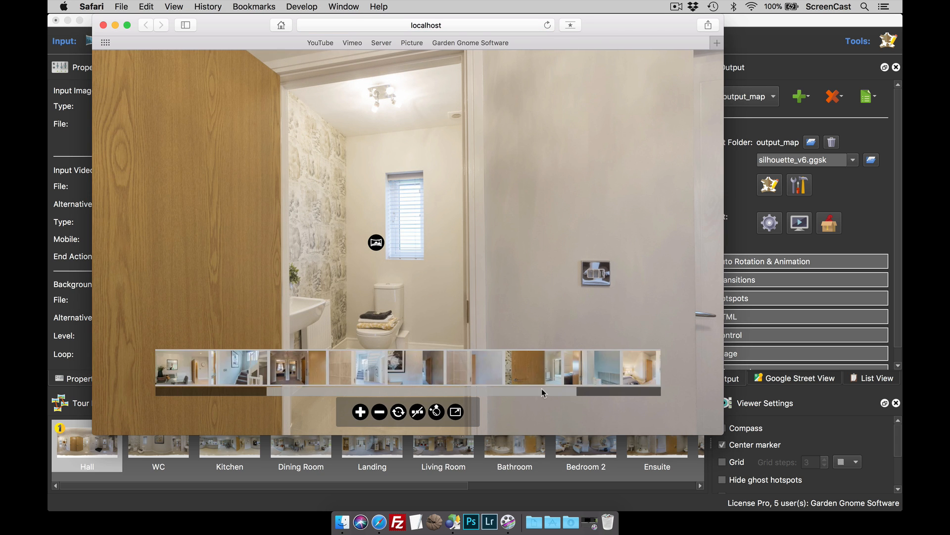
pyautogui.rightClick(105, 25)
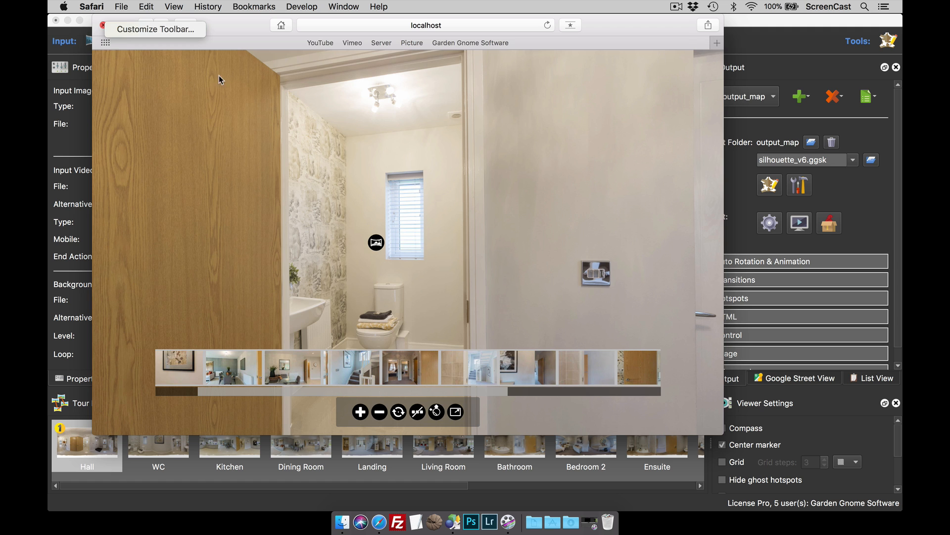
pyautogui.click(123, 68)
pyautogui.click(102, 25)
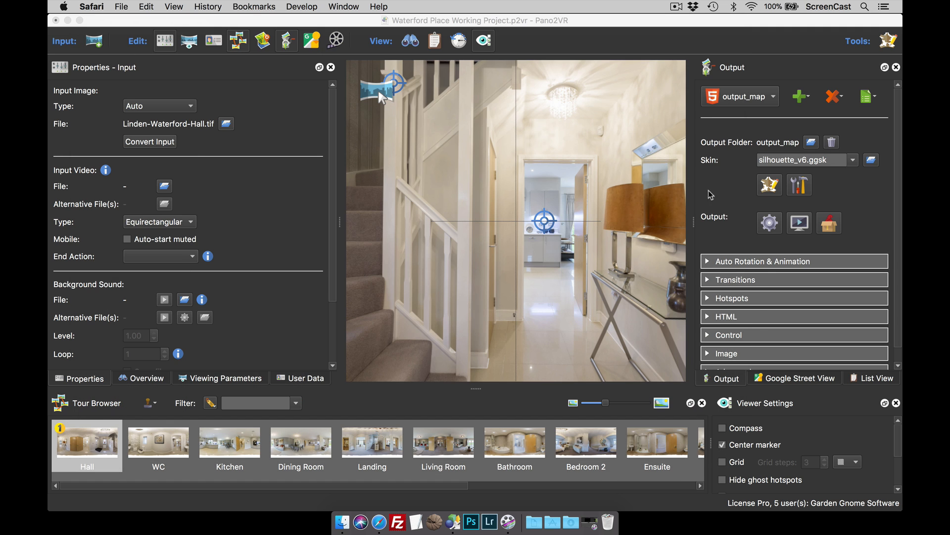
# Turn off the thumbnail menu button in the silhouette skin's configuration, and regenerate the tour to check its controller in the browser
pyautogui.click(799, 185)
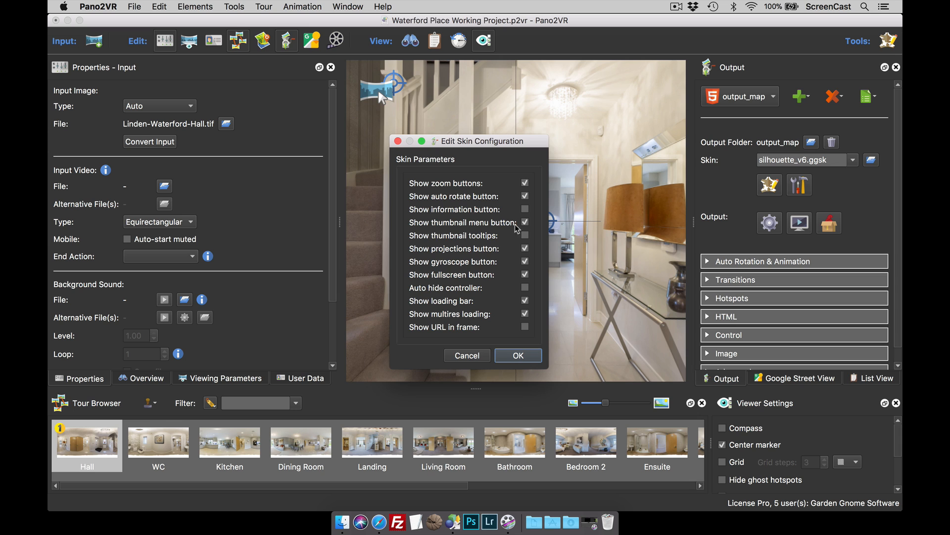
pyautogui.click(518, 355)
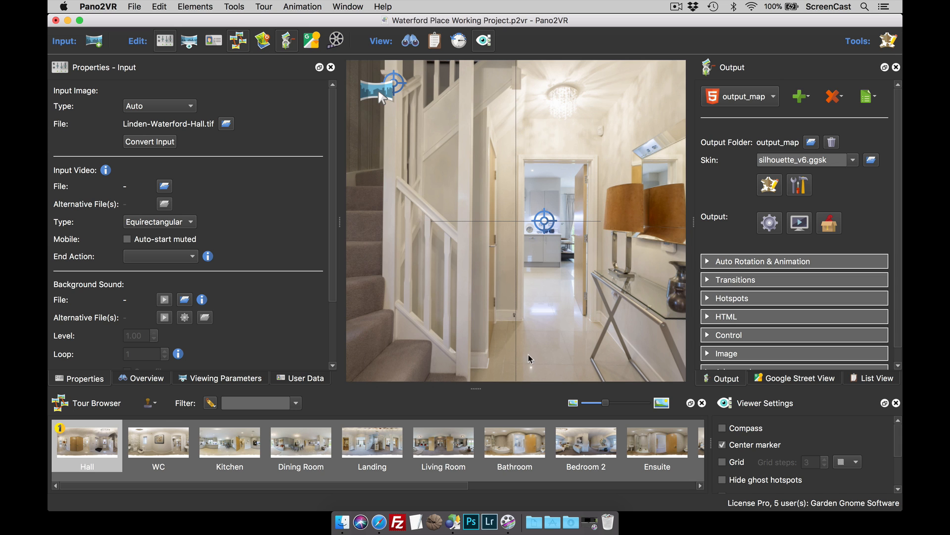
pyautogui.click(770, 223)
pyautogui.click(573, 271)
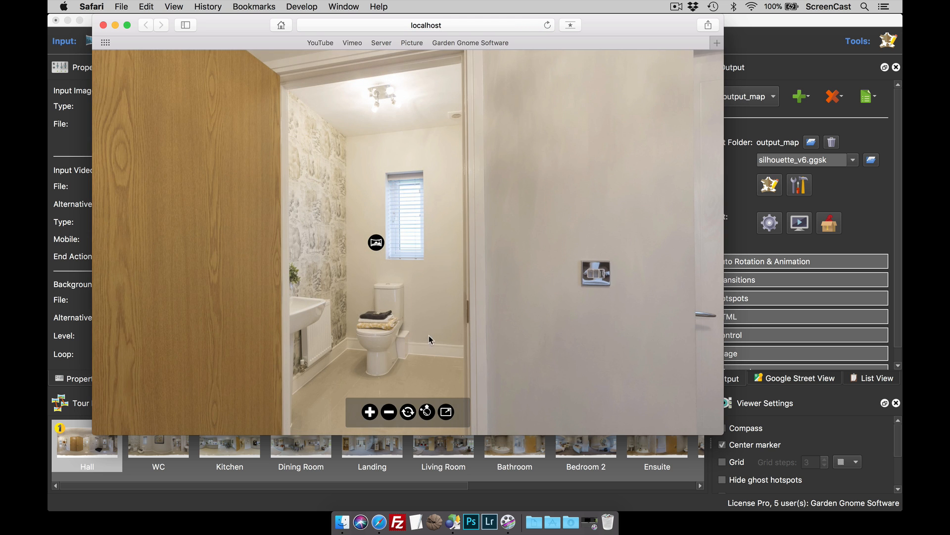
pyautogui.moveTo(428, 335); pyautogui.dragTo(378, 333)
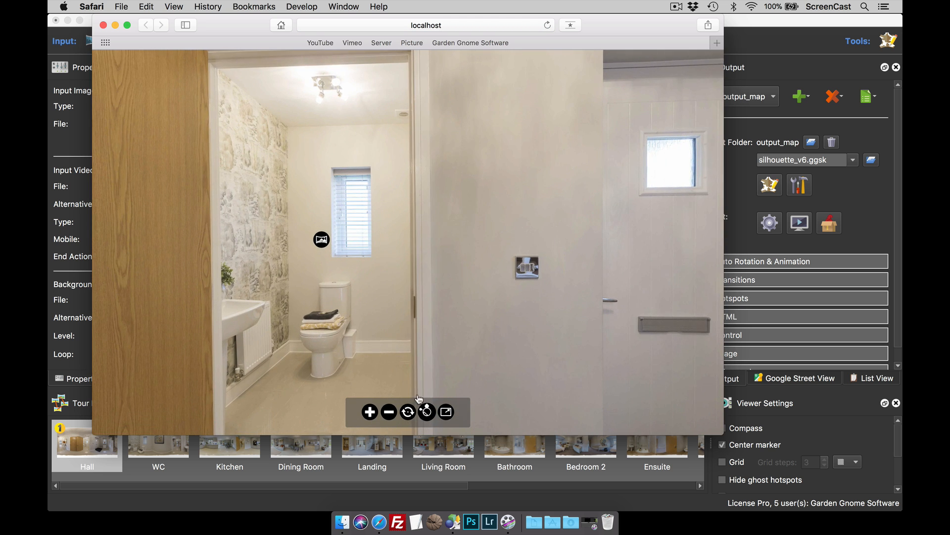
pyautogui.click(103, 25)
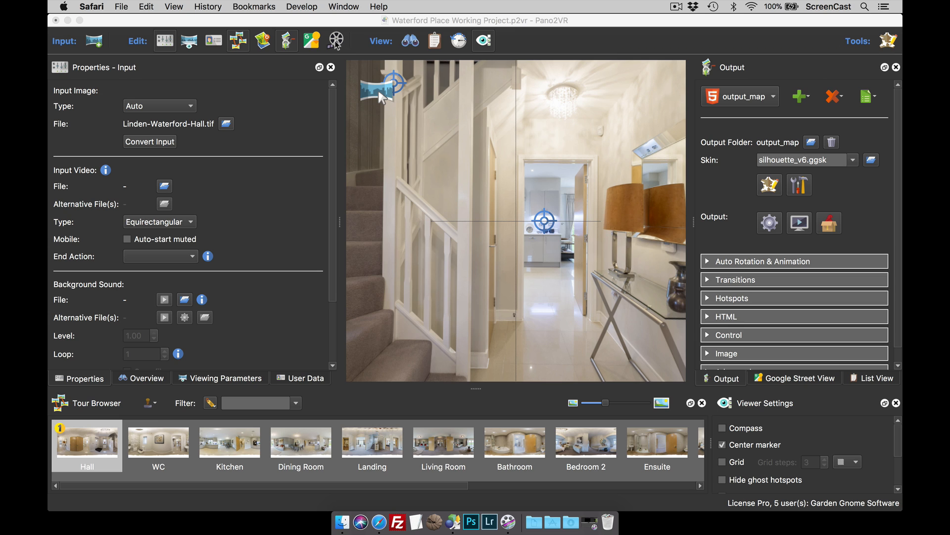
# Switch the project window to full screen and show the Animation editor, enlarged to reveal all its timeline tracks
pyautogui.click(80, 20)
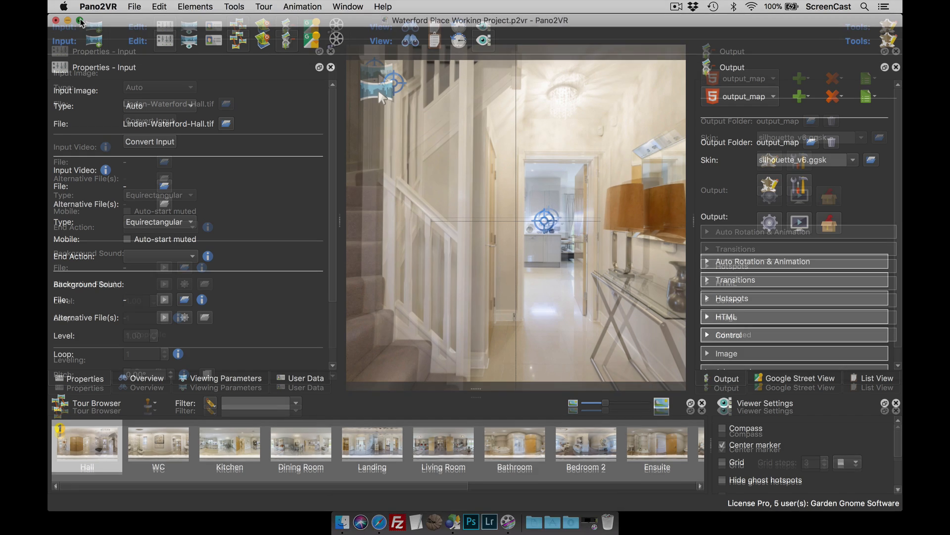
pyautogui.click(337, 14)
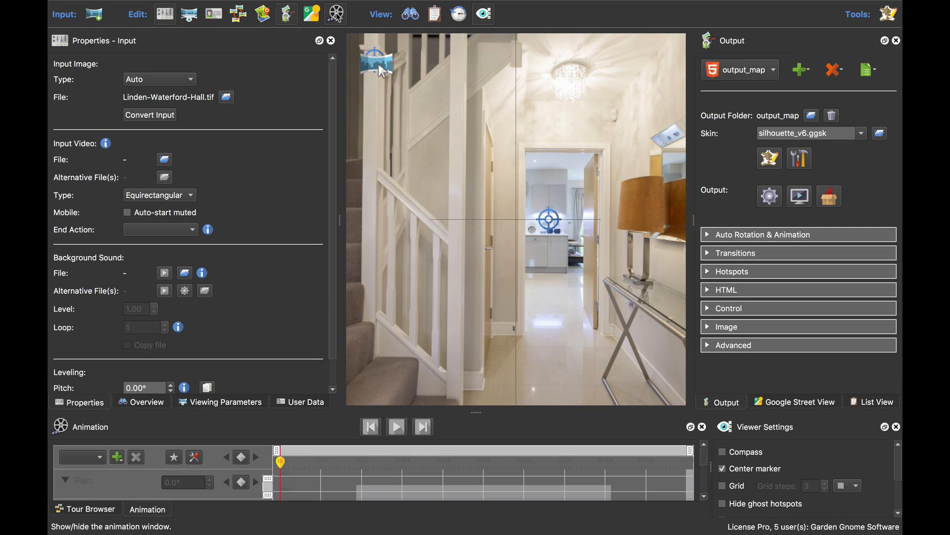
pyautogui.moveTo(477, 413); pyautogui.dragTo(482, 308)
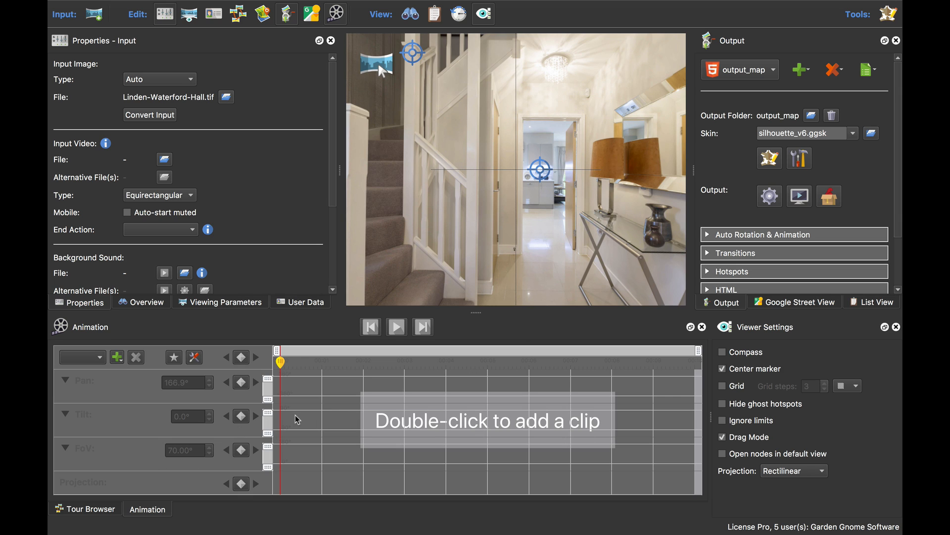
# Check the tour's nodes and add an animation clip titled Clip01 to the Hall panorama
pyautogui.click(92, 508)
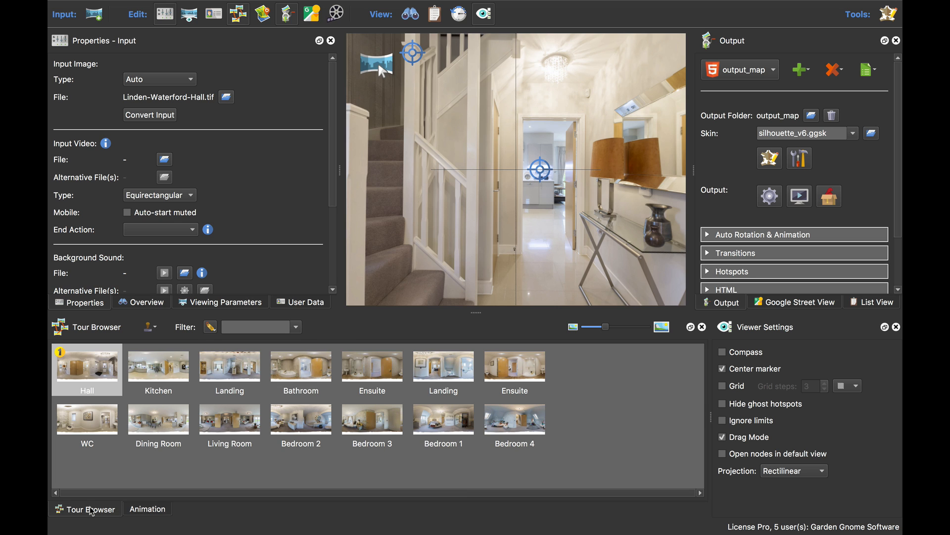
pyautogui.click(149, 509)
pyautogui.doubleClick(399, 428)
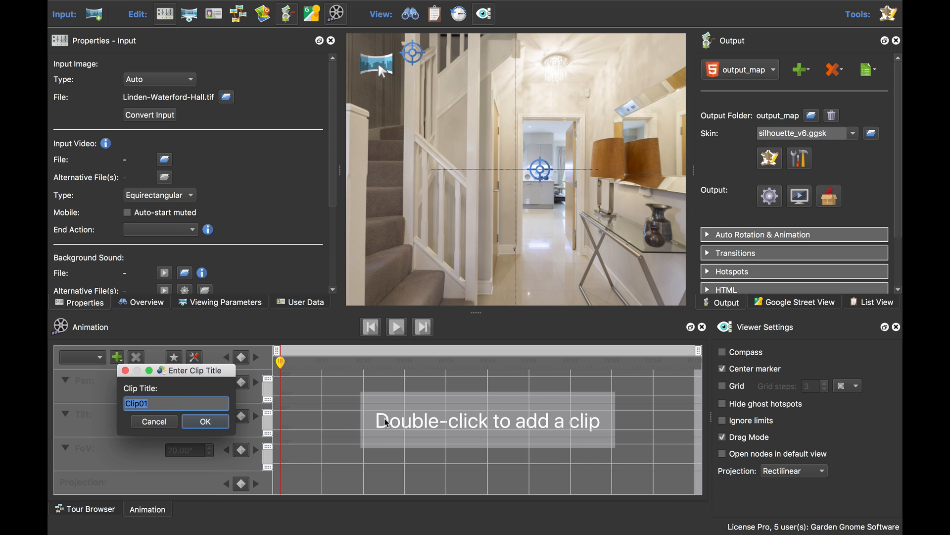
pyautogui.click(201, 424)
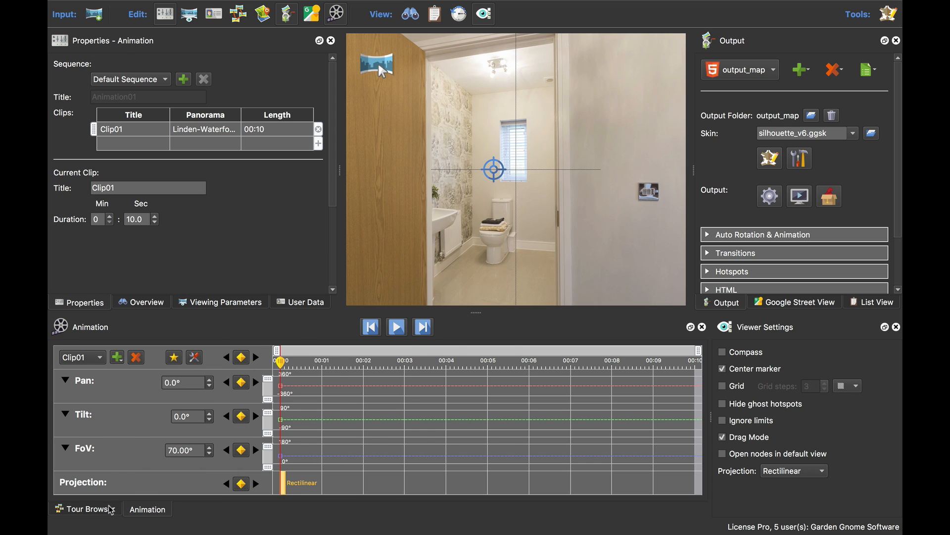
# Open the WC panorama from the tour and add an animation clip titled Clip02 to it
pyautogui.click(111, 509)
pyautogui.click(79, 414)
pyautogui.click(157, 511)
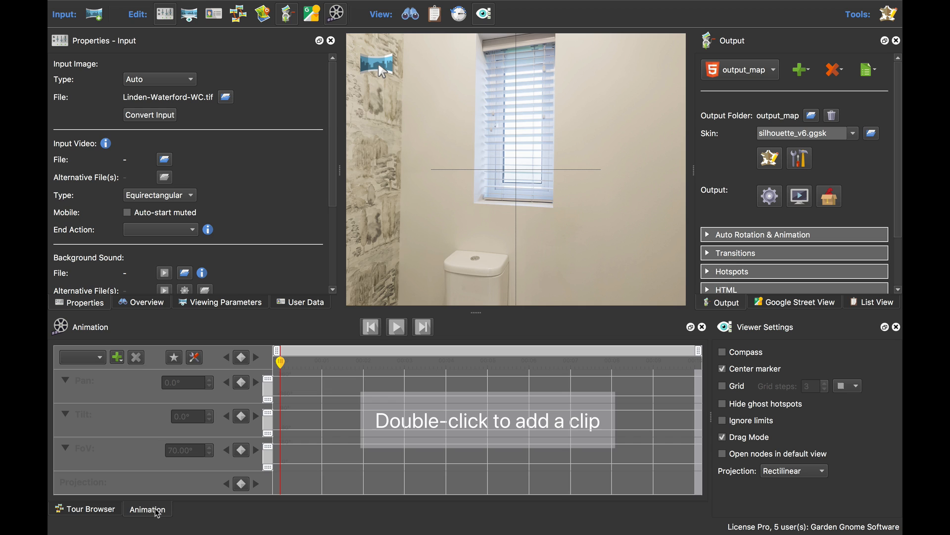
pyautogui.doubleClick(396, 422)
pyautogui.click(183, 404)
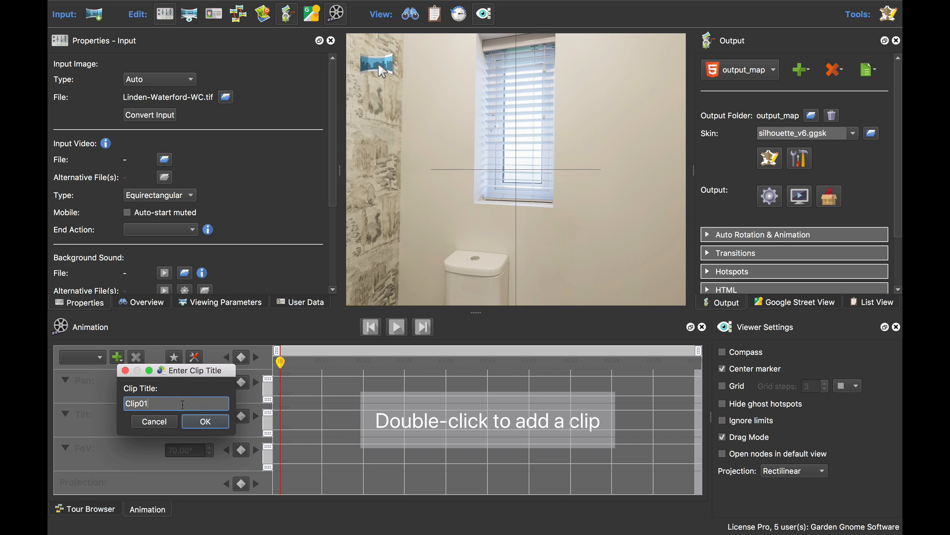
pyautogui.press('Return')
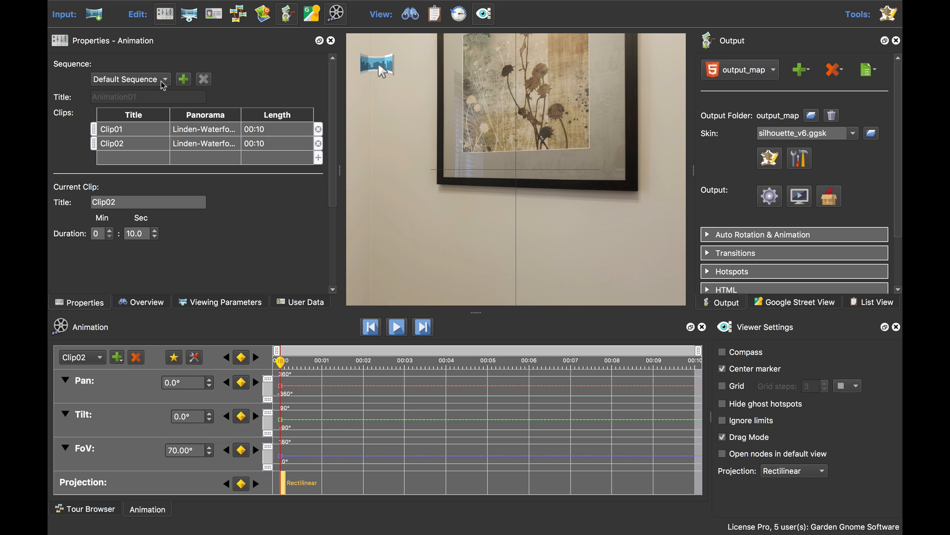
# Create an animation sequence titled S2 containing Clip02 followed by Clip01, and switch back to the Default Sequence
pyautogui.click(184, 79)
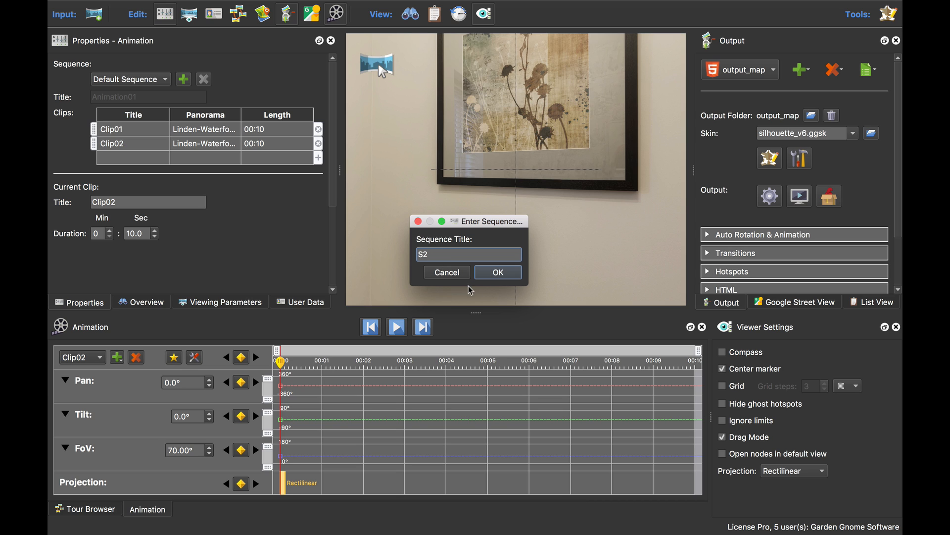
pyautogui.click(499, 274)
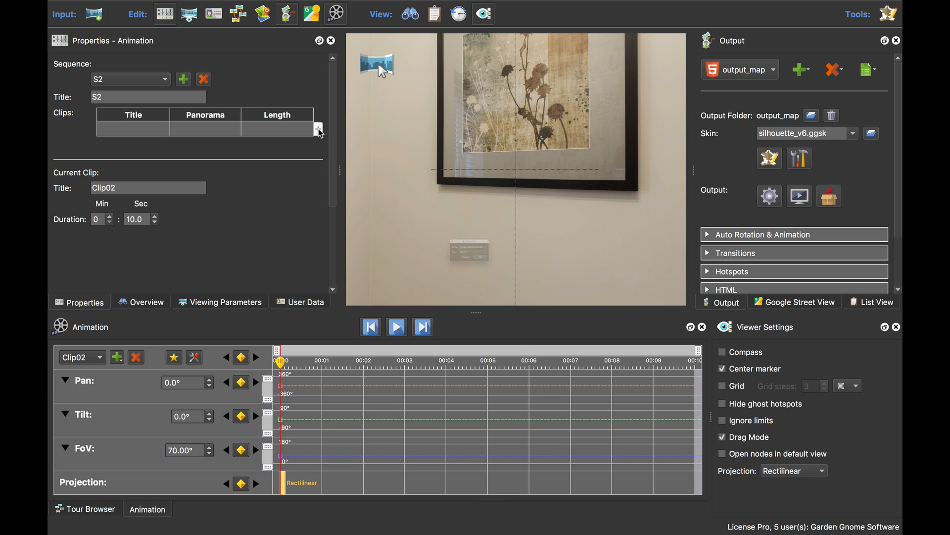
pyautogui.click(510, 274)
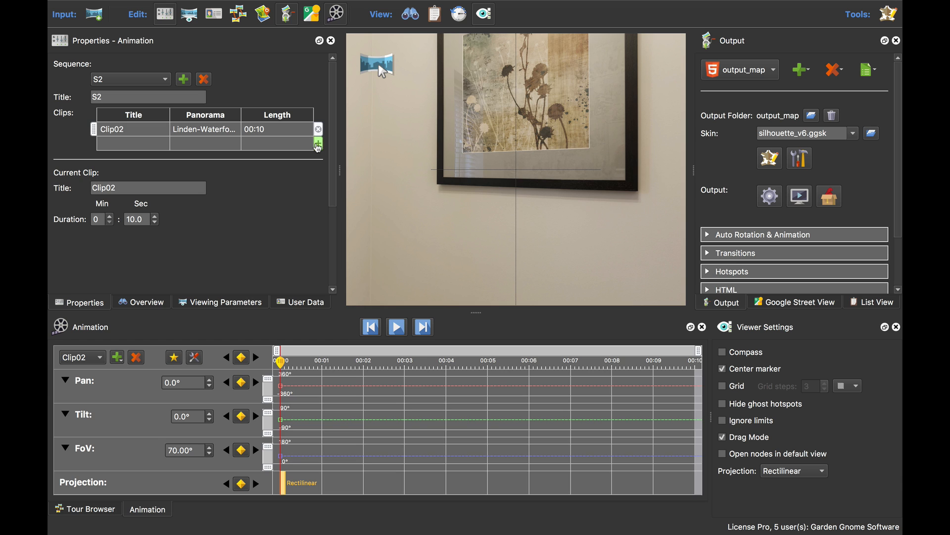
pyautogui.click(318, 145)
pyautogui.click(513, 241)
pyautogui.click(475, 229)
pyautogui.click(508, 275)
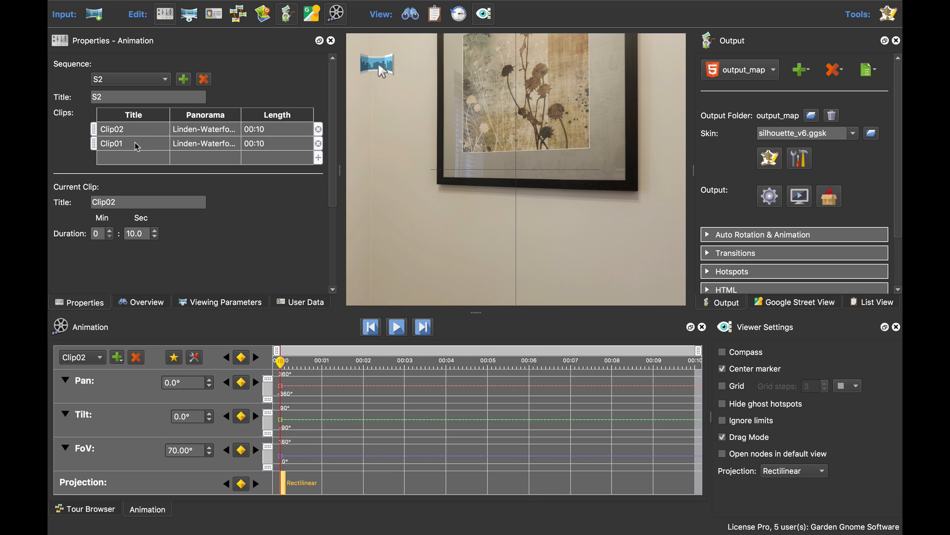
pyautogui.click(153, 82)
pyautogui.click(156, 72)
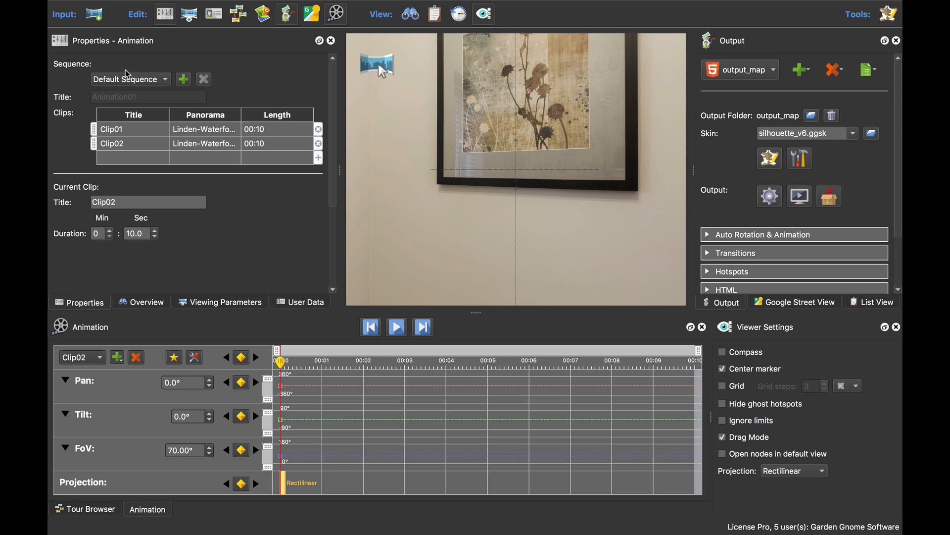
# Close the Waterford Place project and the workin_project folder window
pyautogui.moveTo(153, 6)
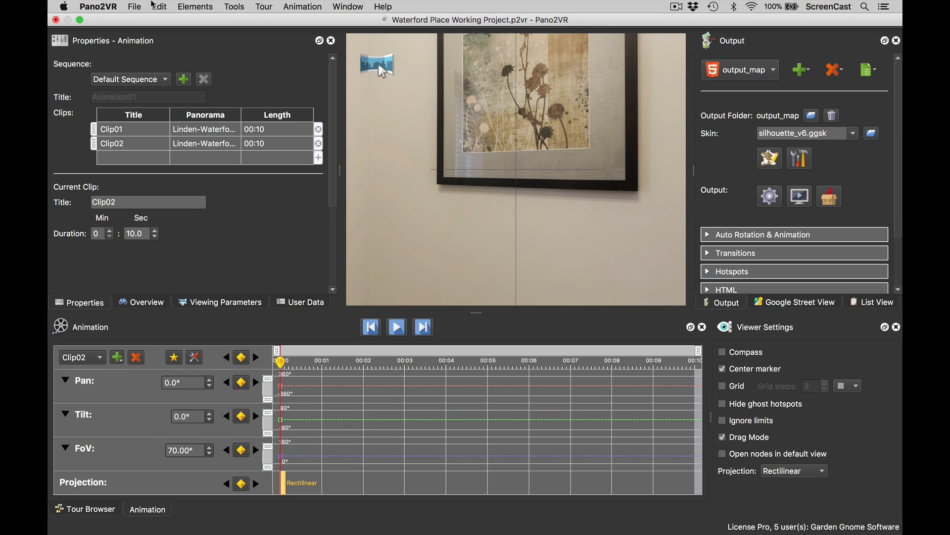
pyautogui.click(55, 21)
pyautogui.click(443, 277)
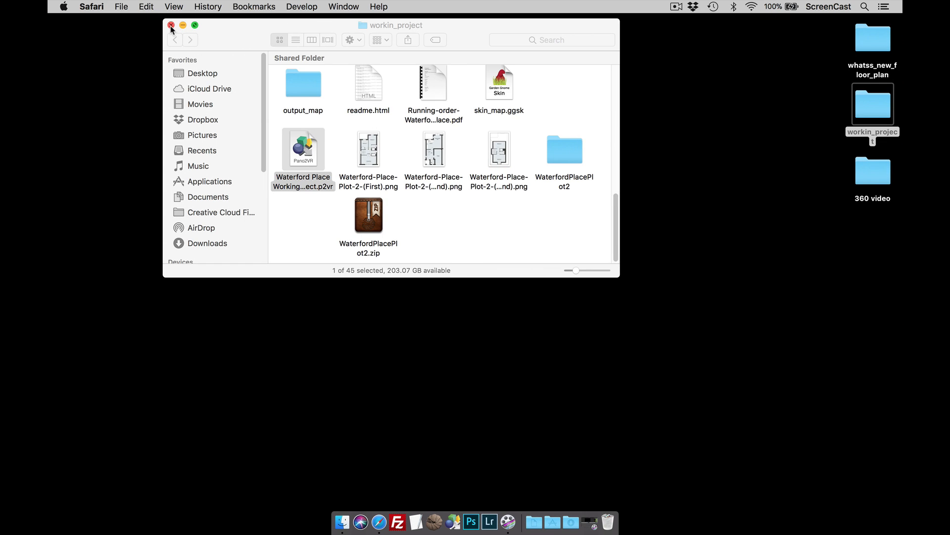
pyautogui.click(171, 22)
# Relaunch Pano2VR with an empty project, dismiss the welcome window and hide the Animation editor
pyautogui.click(445, 497)
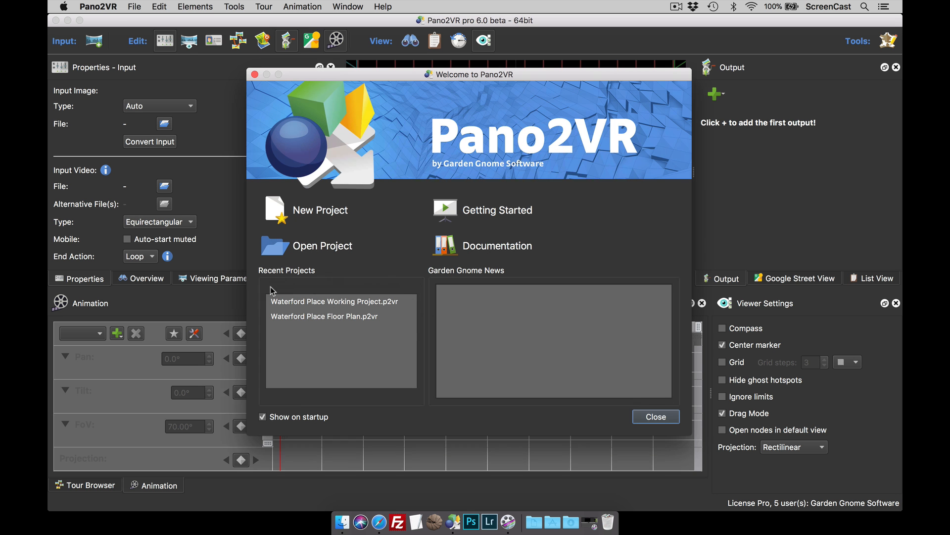
pyautogui.click(254, 74)
pyautogui.click(336, 40)
# Add 3840_1920.MP4 from the desktop's 360 video folder to the empty project as its input video
pyautogui.moveTo(380, 20); pyautogui.dragTo(248, 26)
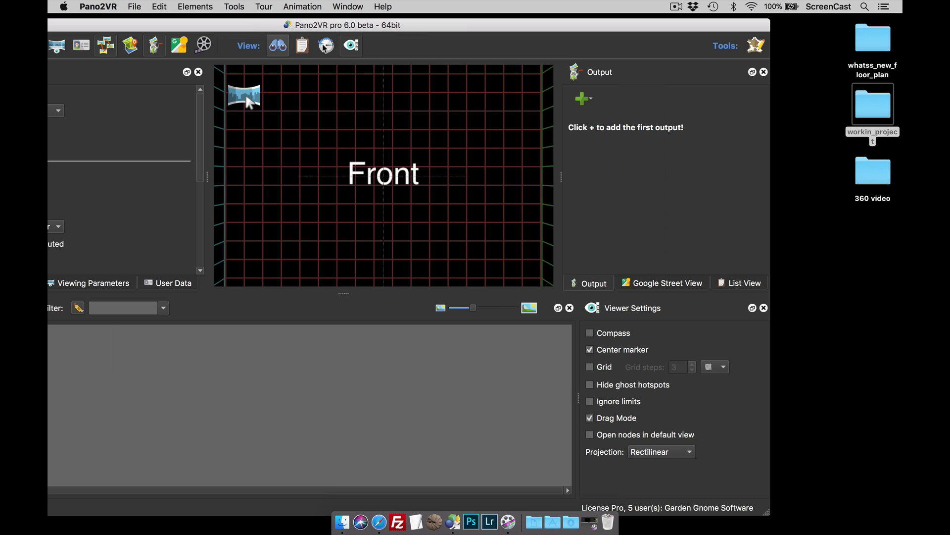
pyautogui.doubleClick(887, 177)
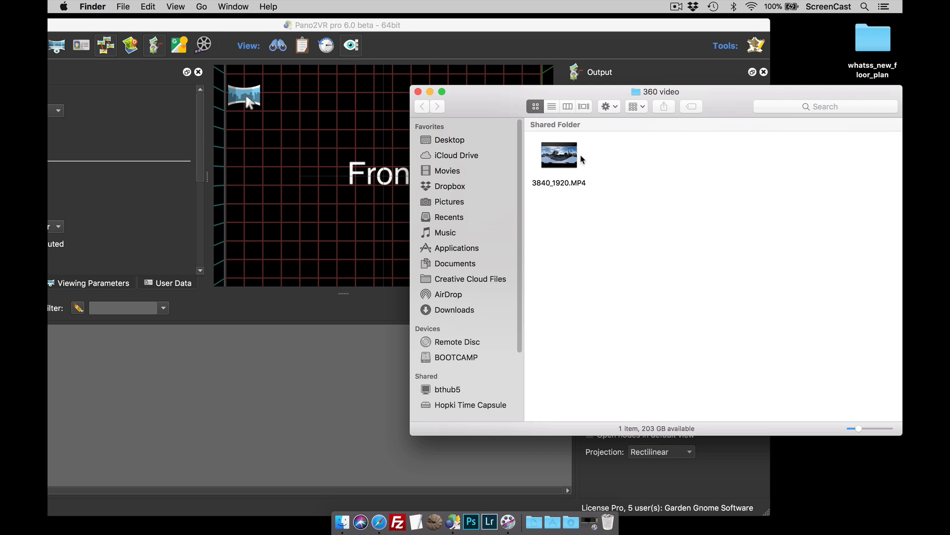
pyautogui.moveTo(572, 166); pyautogui.dragTo(348, 175)
pyautogui.click(418, 92)
pyautogui.moveTo(482, 29); pyautogui.dragTo(611, 23)
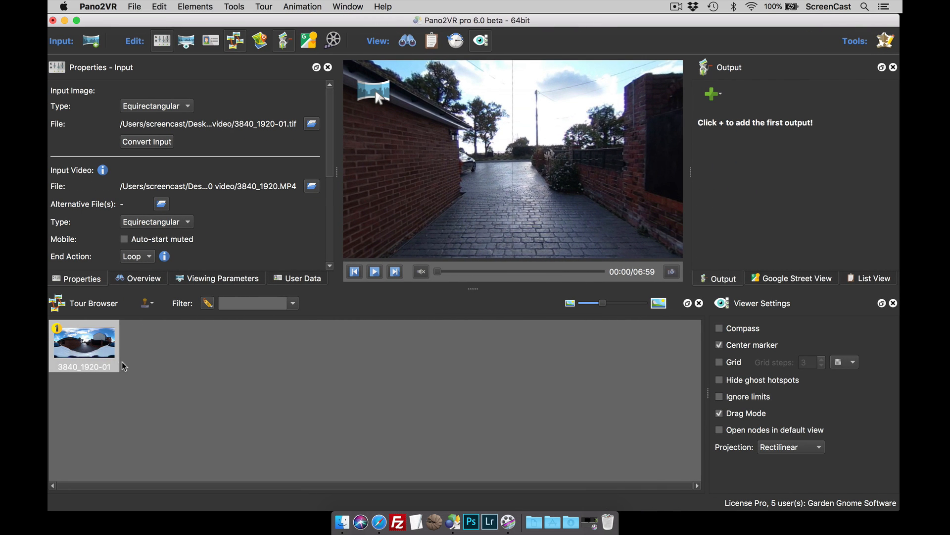
# Enlarge the panorama viewer and play a few seconds of the 360 video with its sound on
pyautogui.moveTo(475, 288); pyautogui.dragTo(480, 377)
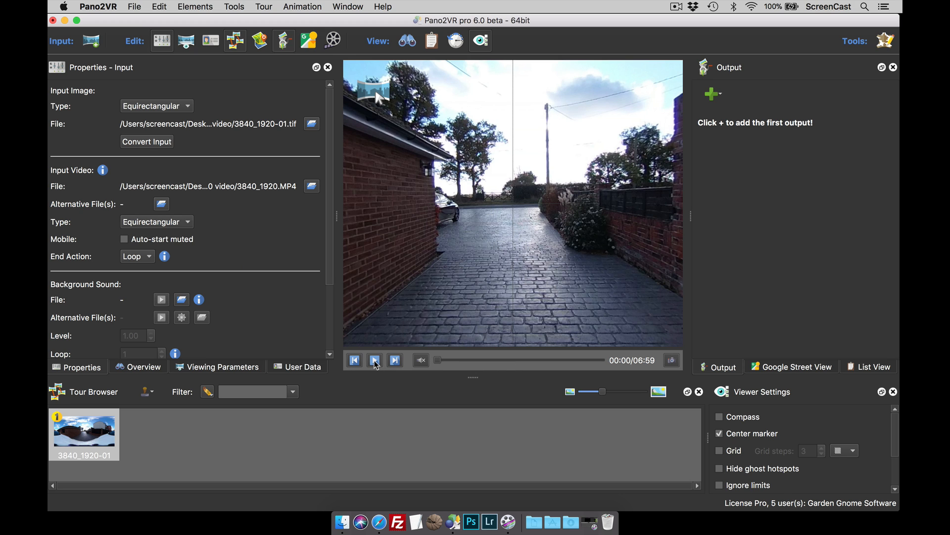
pyautogui.click(375, 360)
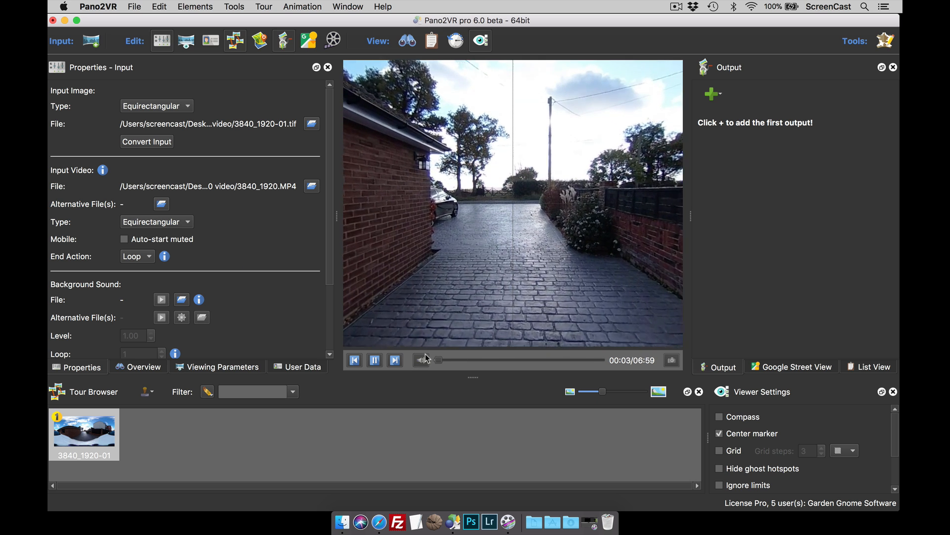
pyautogui.click(375, 360)
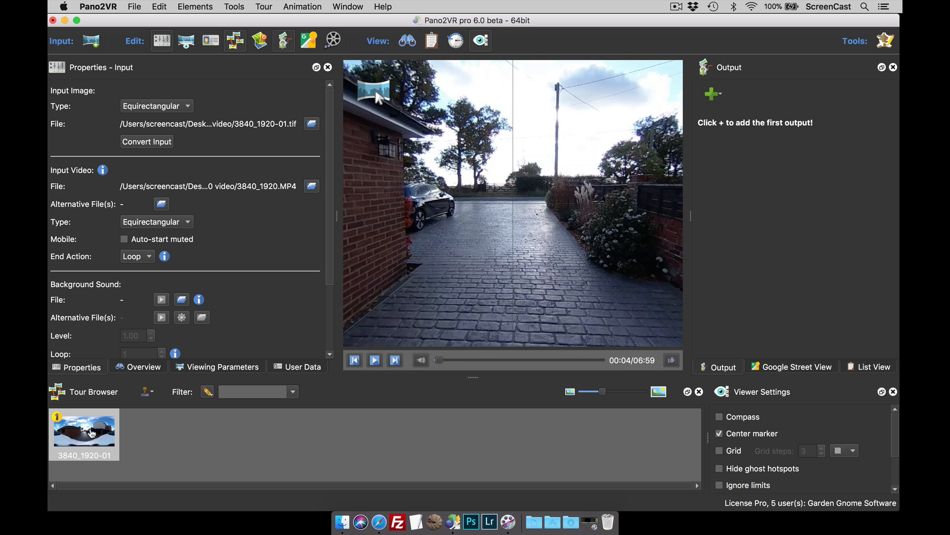
pyautogui.moveTo(82, 438)
# Resume the 360 video and change the viewer's projection to Stereographic, looking down and zoomed out to a little planet view
pyautogui.click(376, 363)
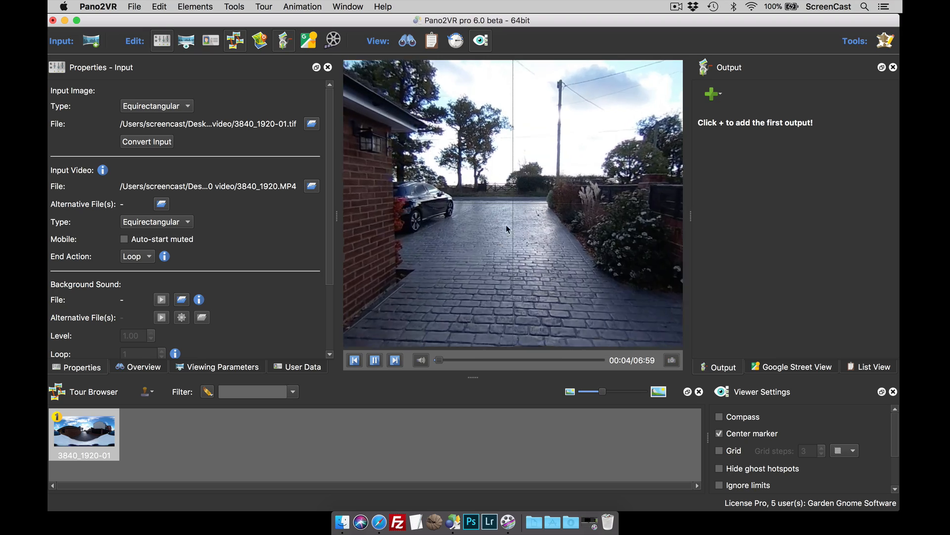
pyautogui.rightClick(513, 219)
pyautogui.moveTo(551, 319)
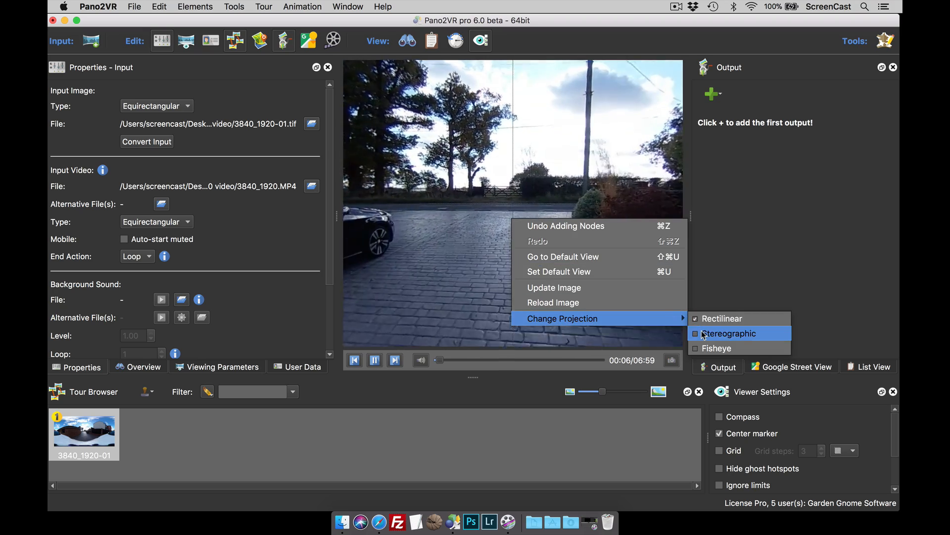
pyautogui.click(698, 333)
pyautogui.moveTo(523, 225); pyautogui.dragTo(541, 246)
pyautogui.scroll(-10, 539, 193)
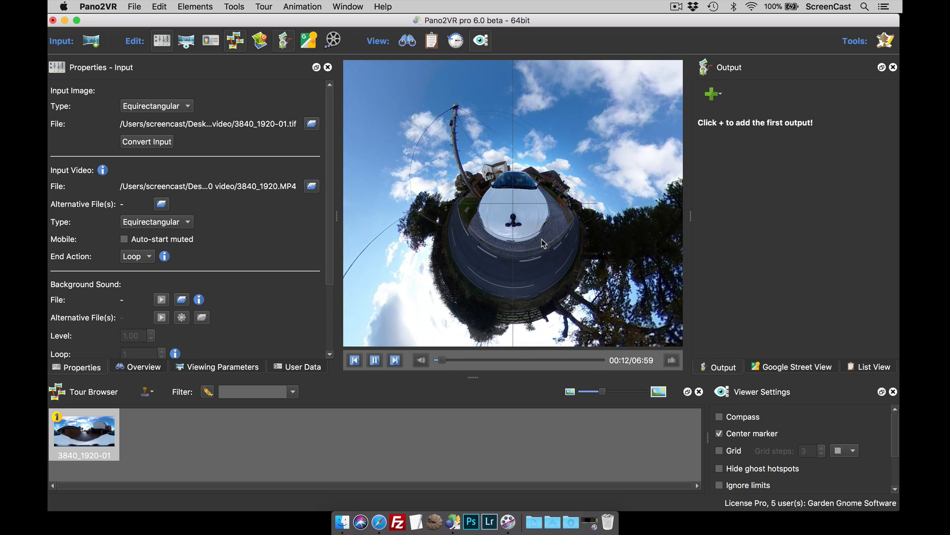